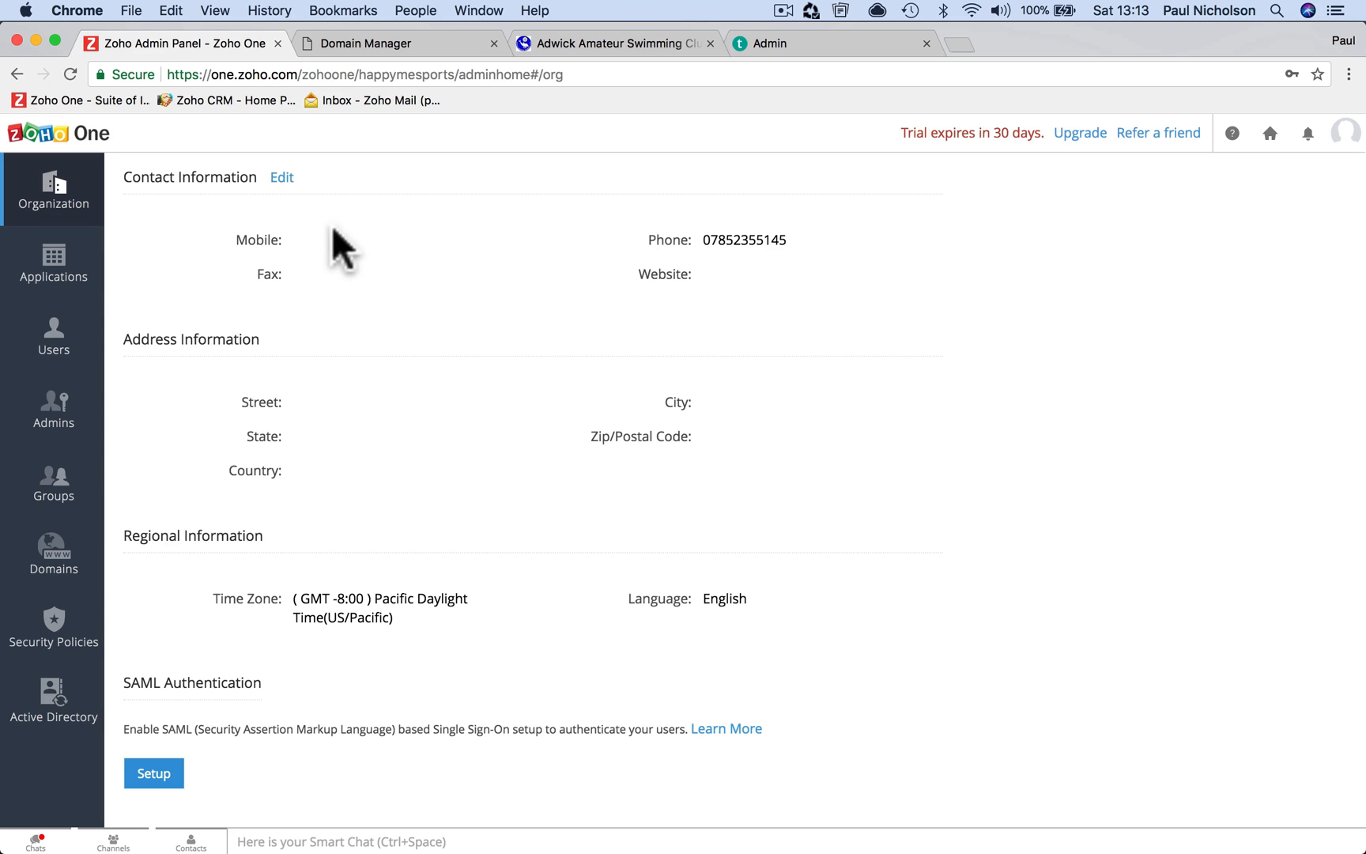
# Make the organization's contact information editable on the Organization page
pyautogui.click(286, 177)
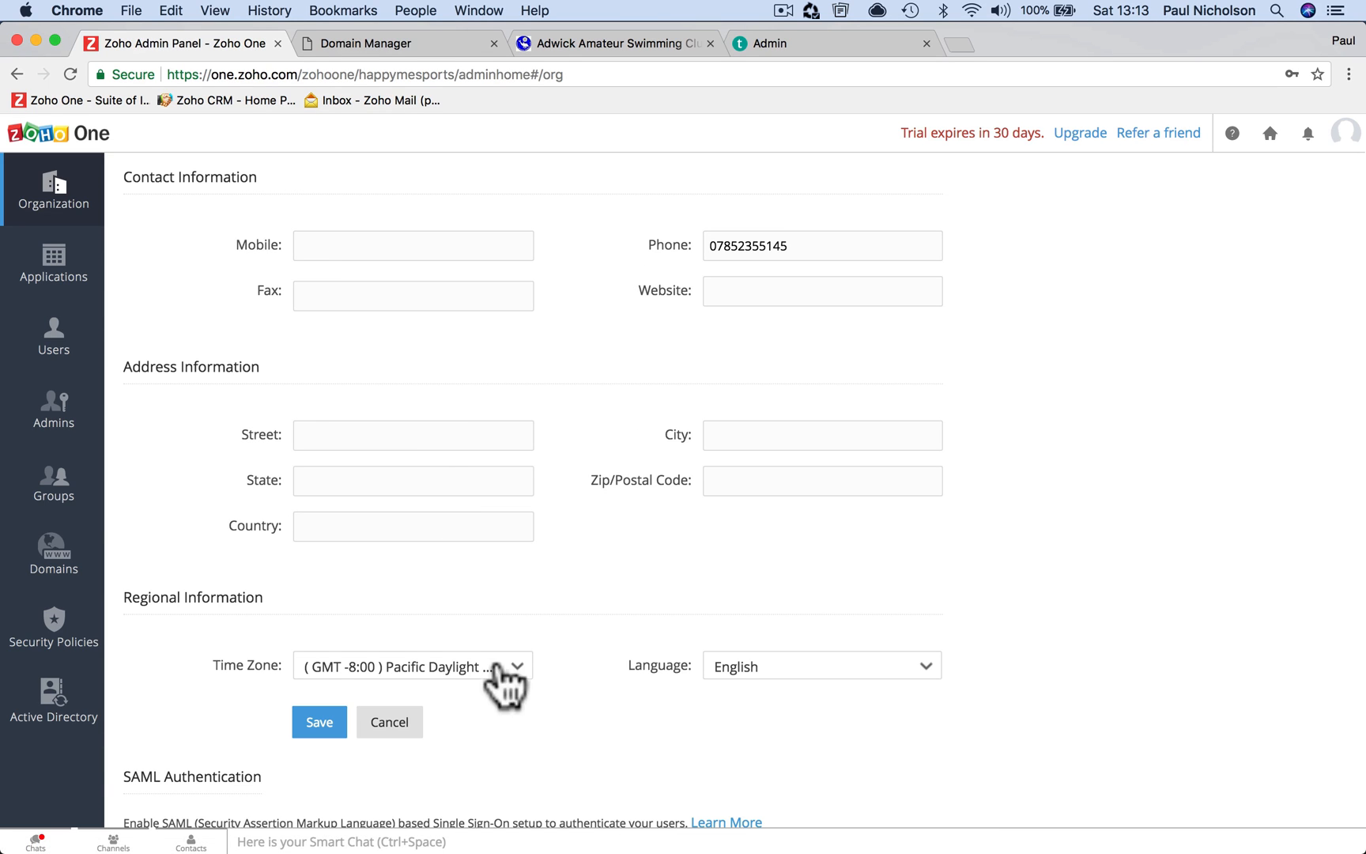
# Change the time zone to GMT 0:00 British Summer Time (Europe/London) and save
pyautogui.click(494, 668)
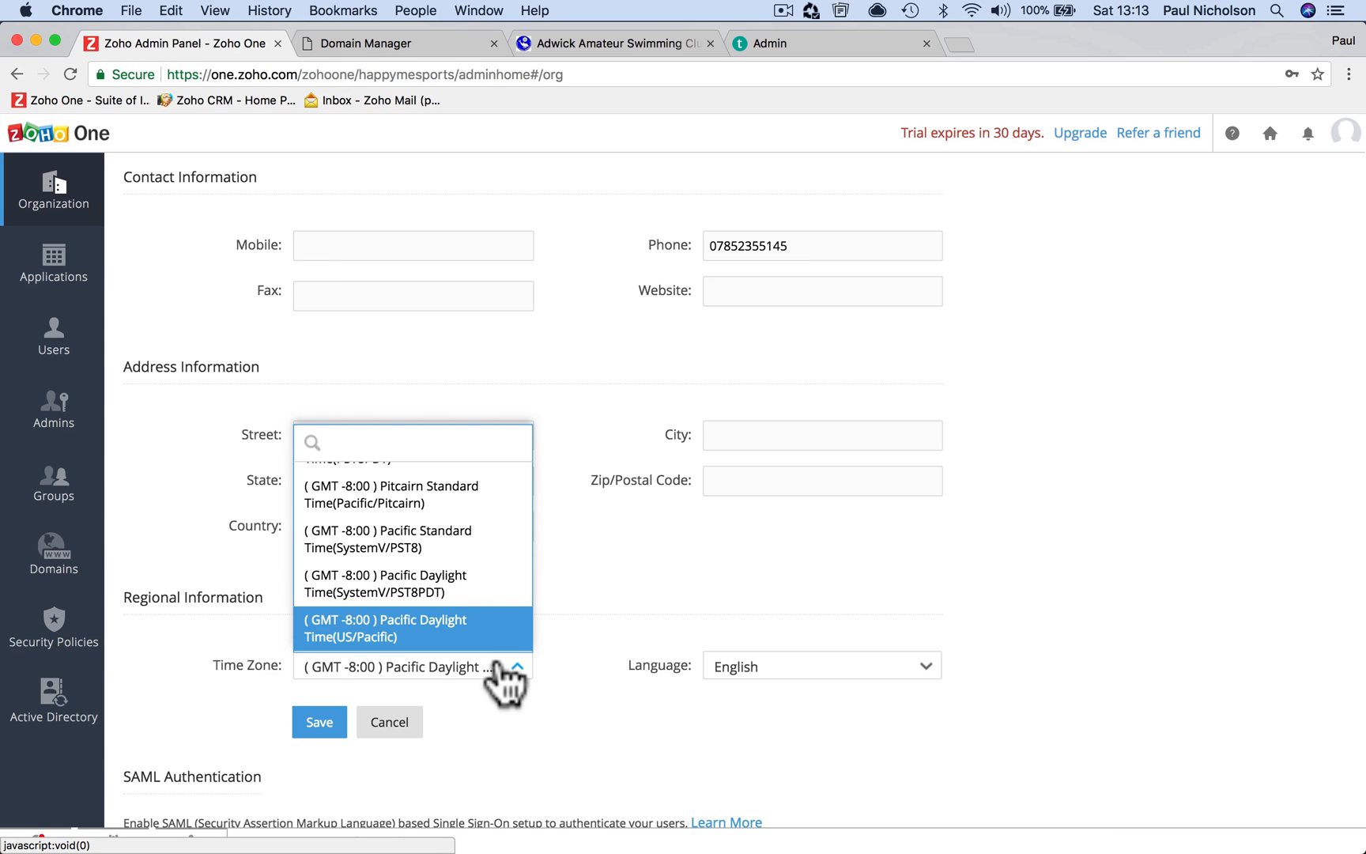
pyautogui.scroll(-5, 479, 609)
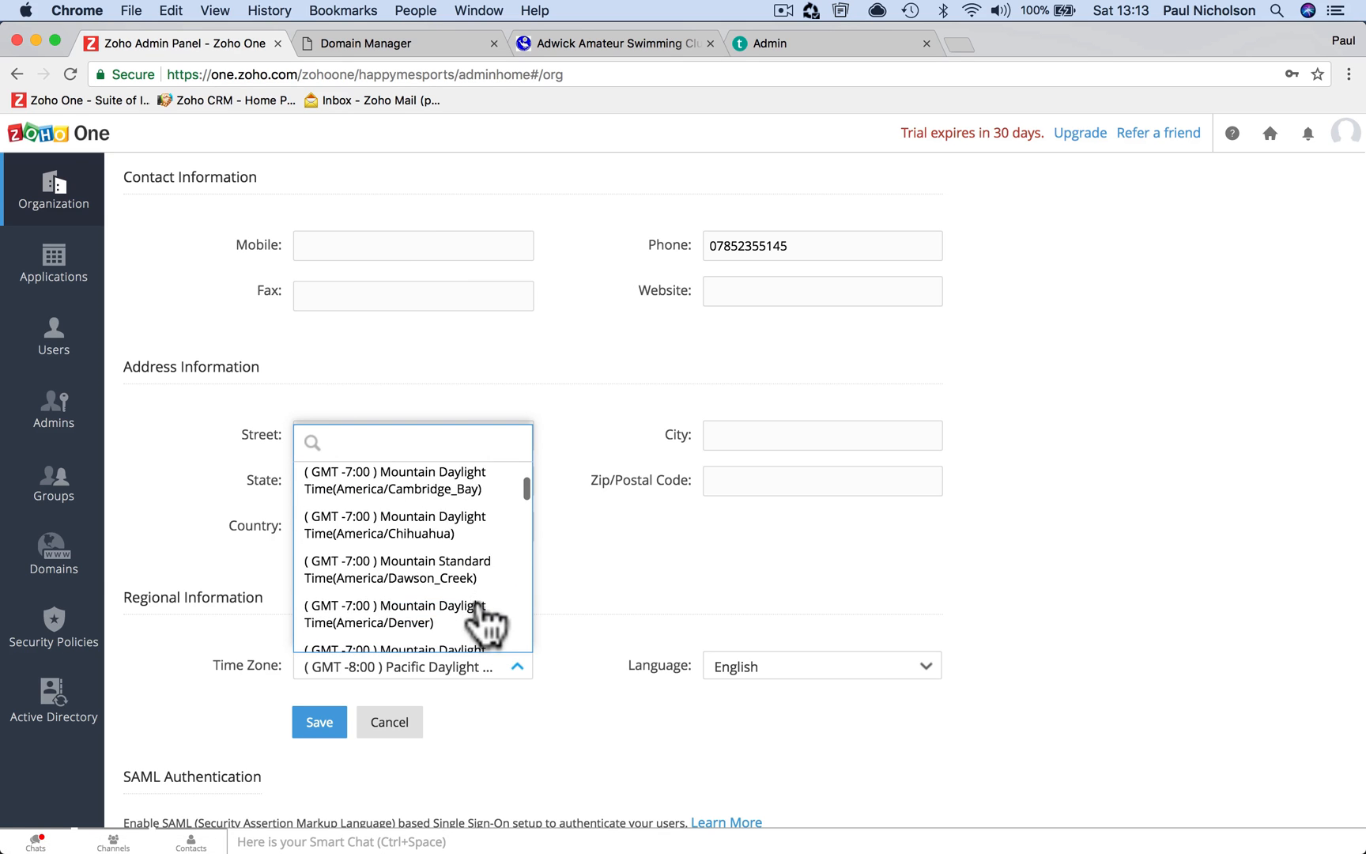
pyautogui.scroll(-8, 484, 621)
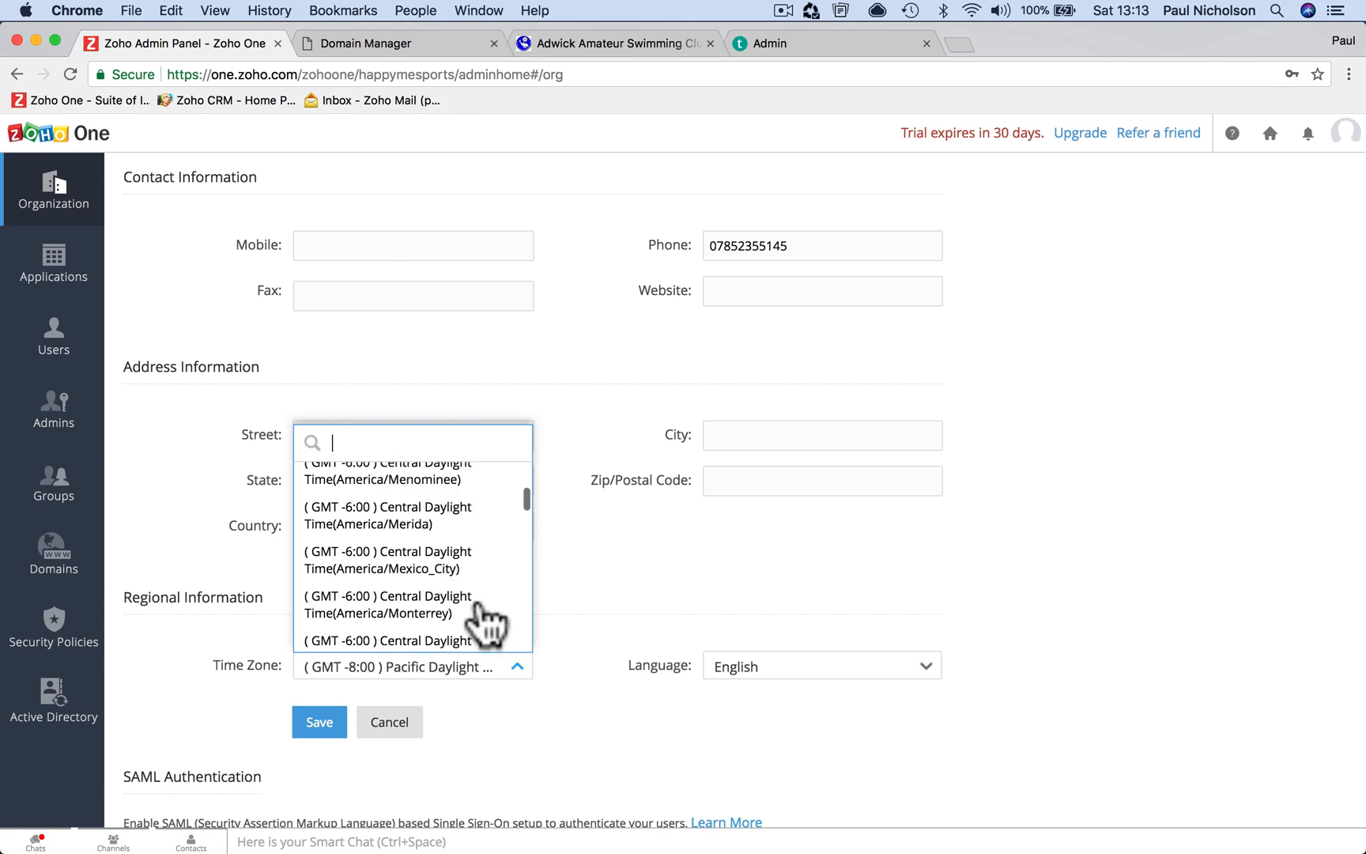
pyautogui.scroll(-10, 484, 621)
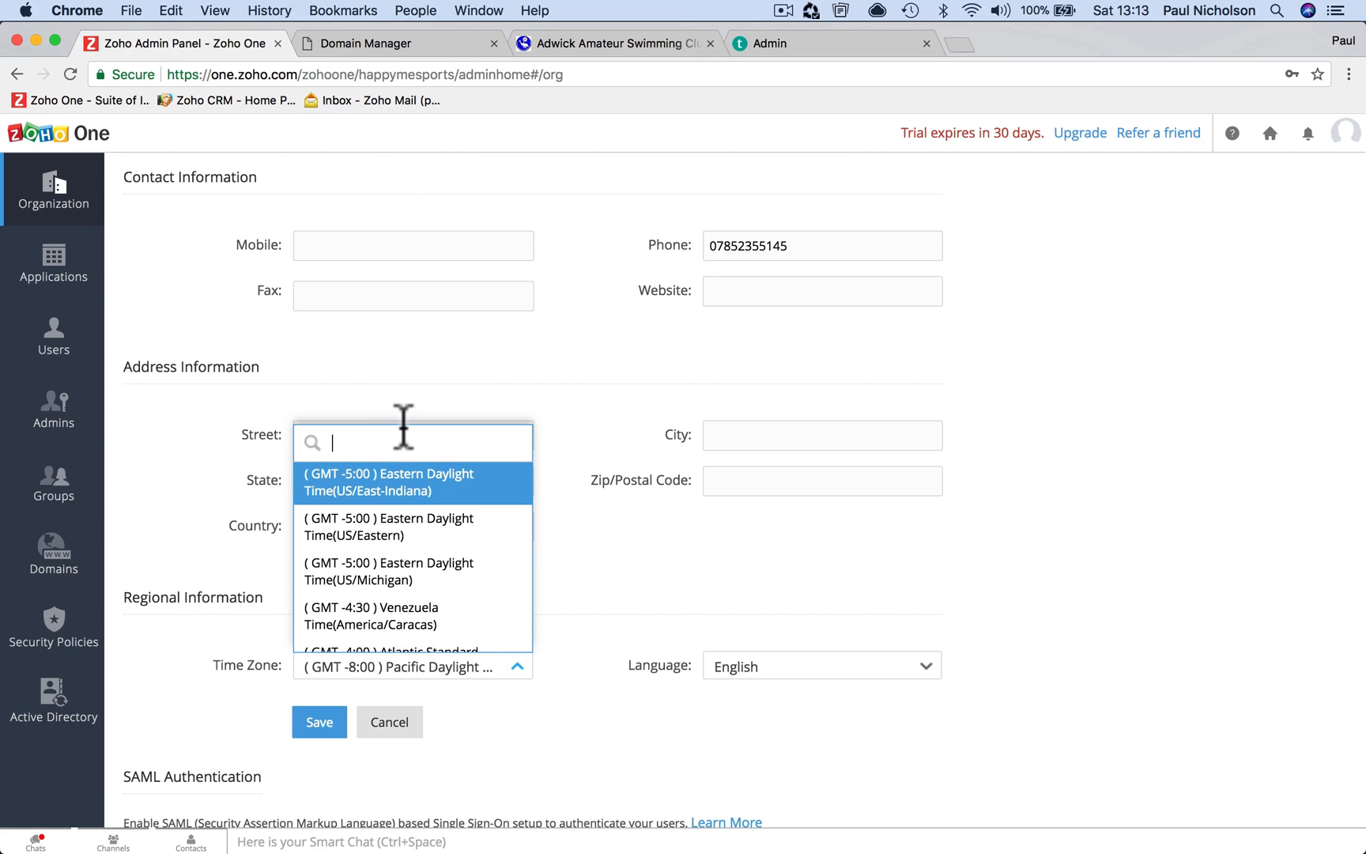
pyautogui.write('gmt')
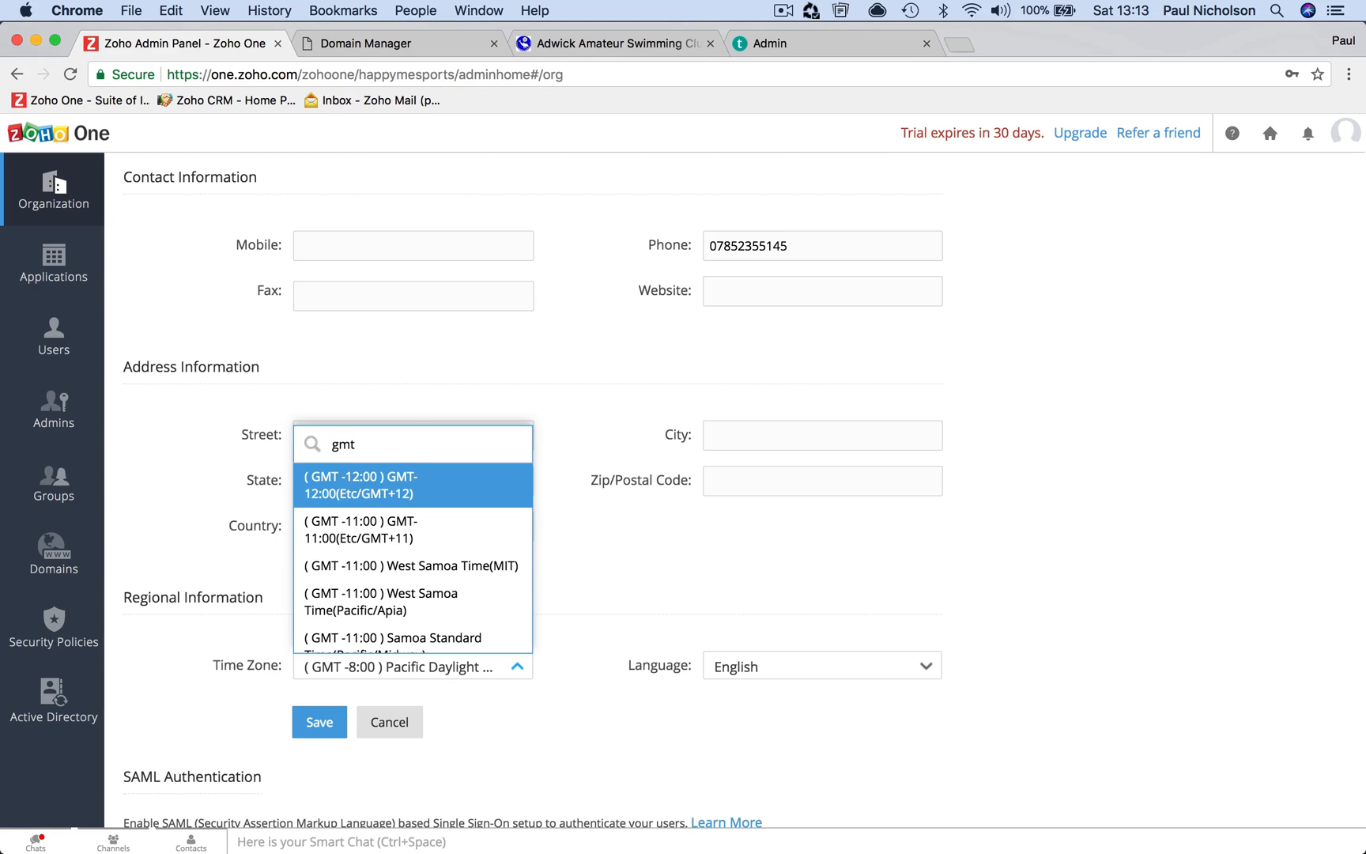
pyautogui.doubleClick(377, 450)
pyautogui.write('lon')
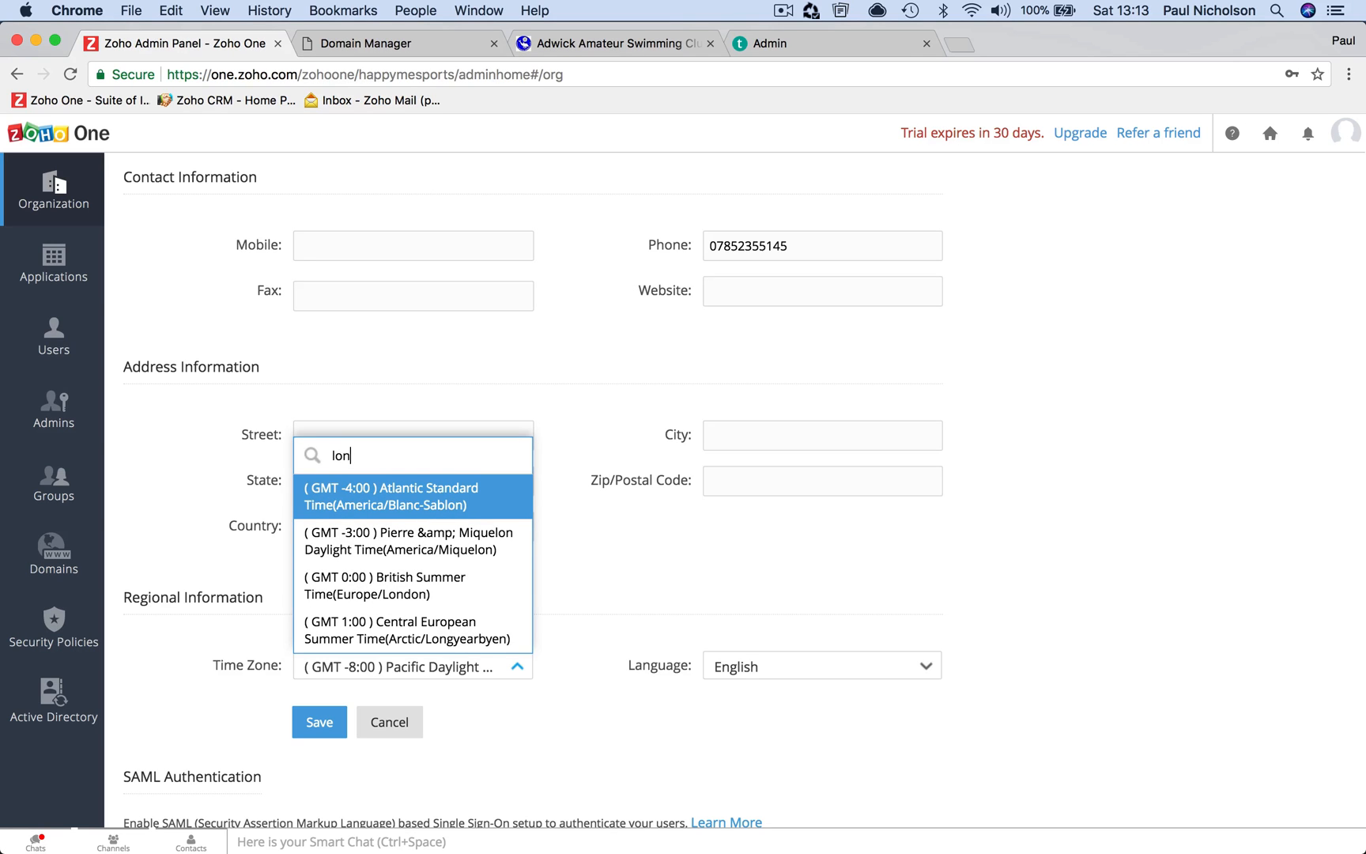
pyautogui.write('don')
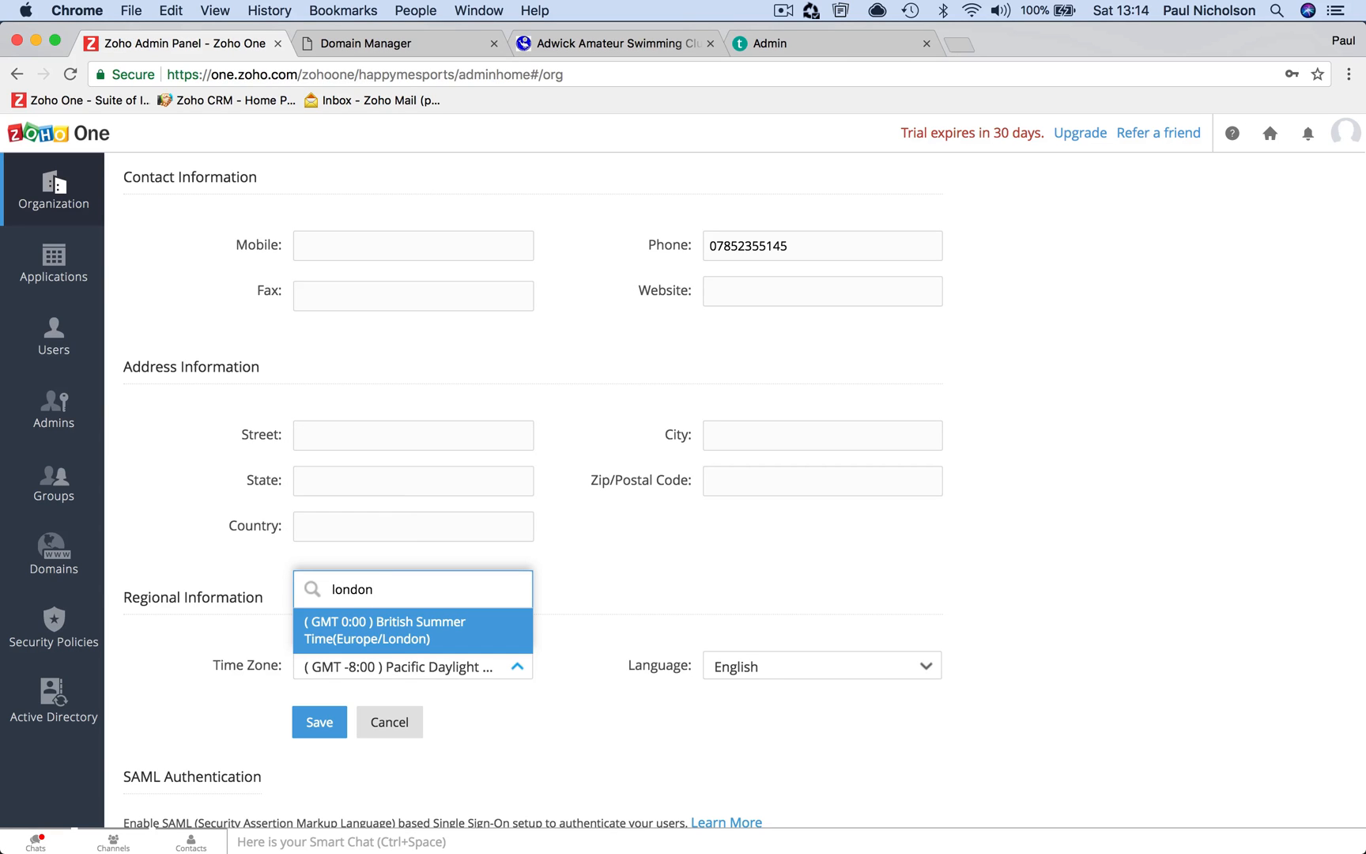
pyautogui.click(385, 631)
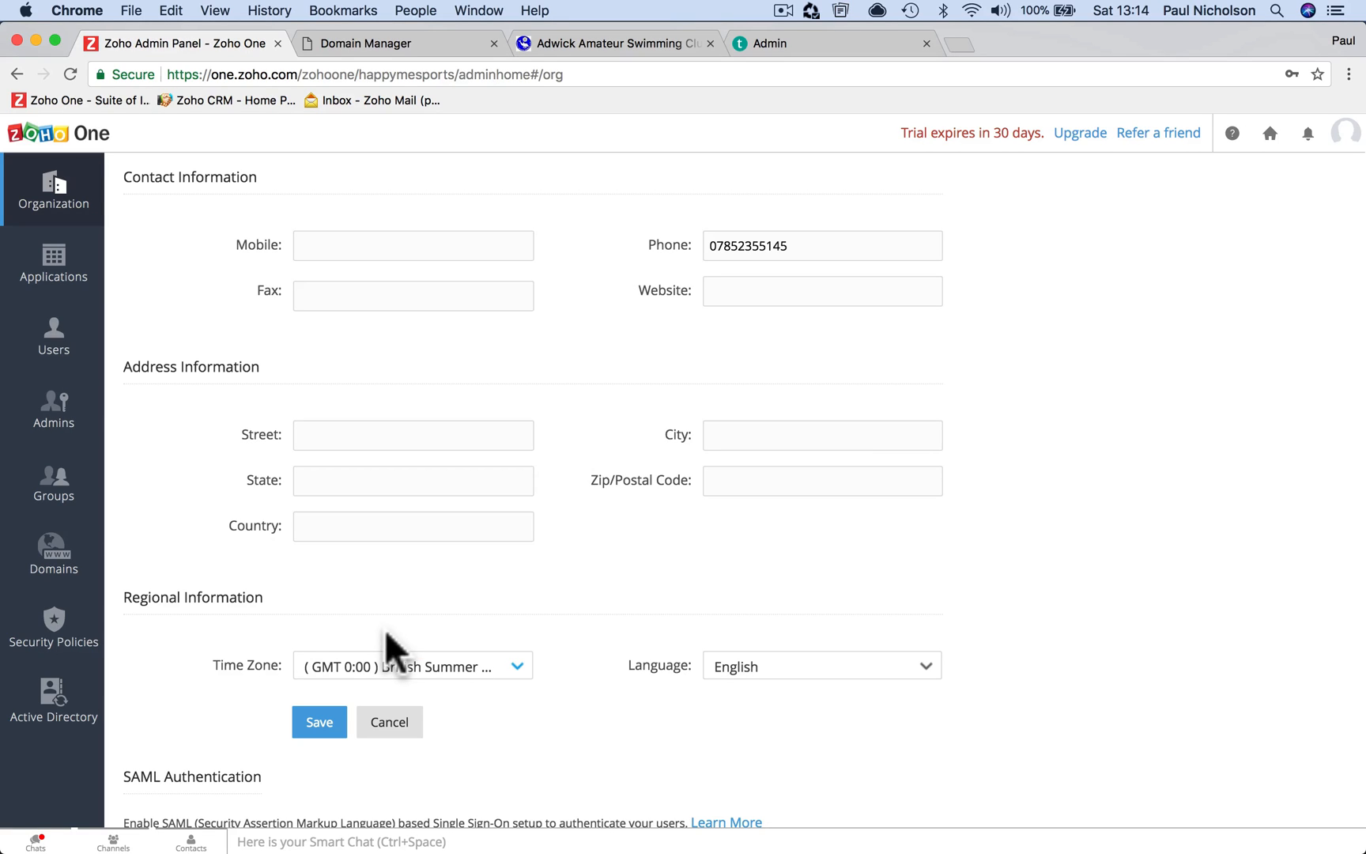
pyautogui.click(323, 722)
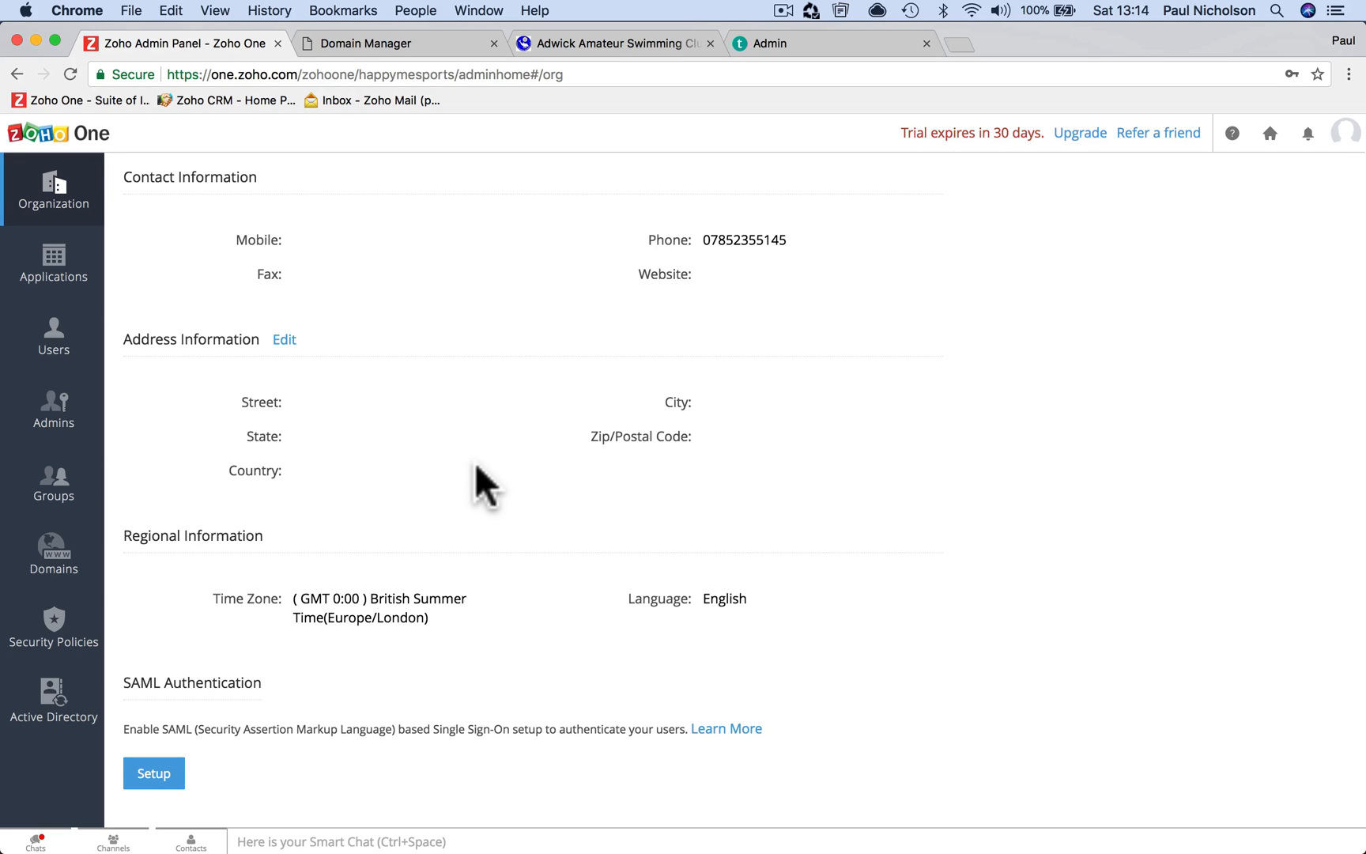
# Enter the organization's street, city, postal code and country in Address Information
pyautogui.click(284, 339)
pyautogui.click(346, 434)
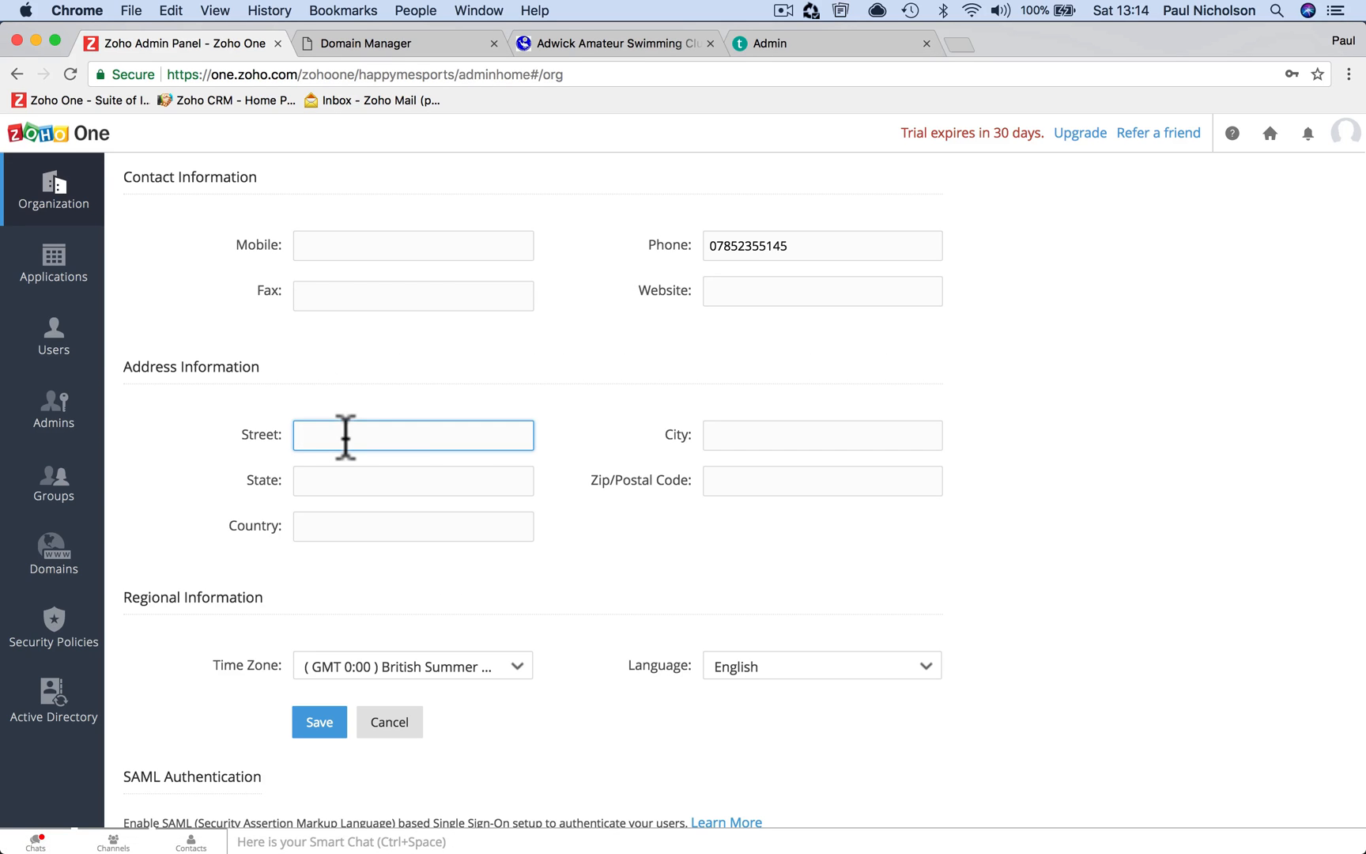
pyautogui.press('Tab')
pyautogui.write('Don')
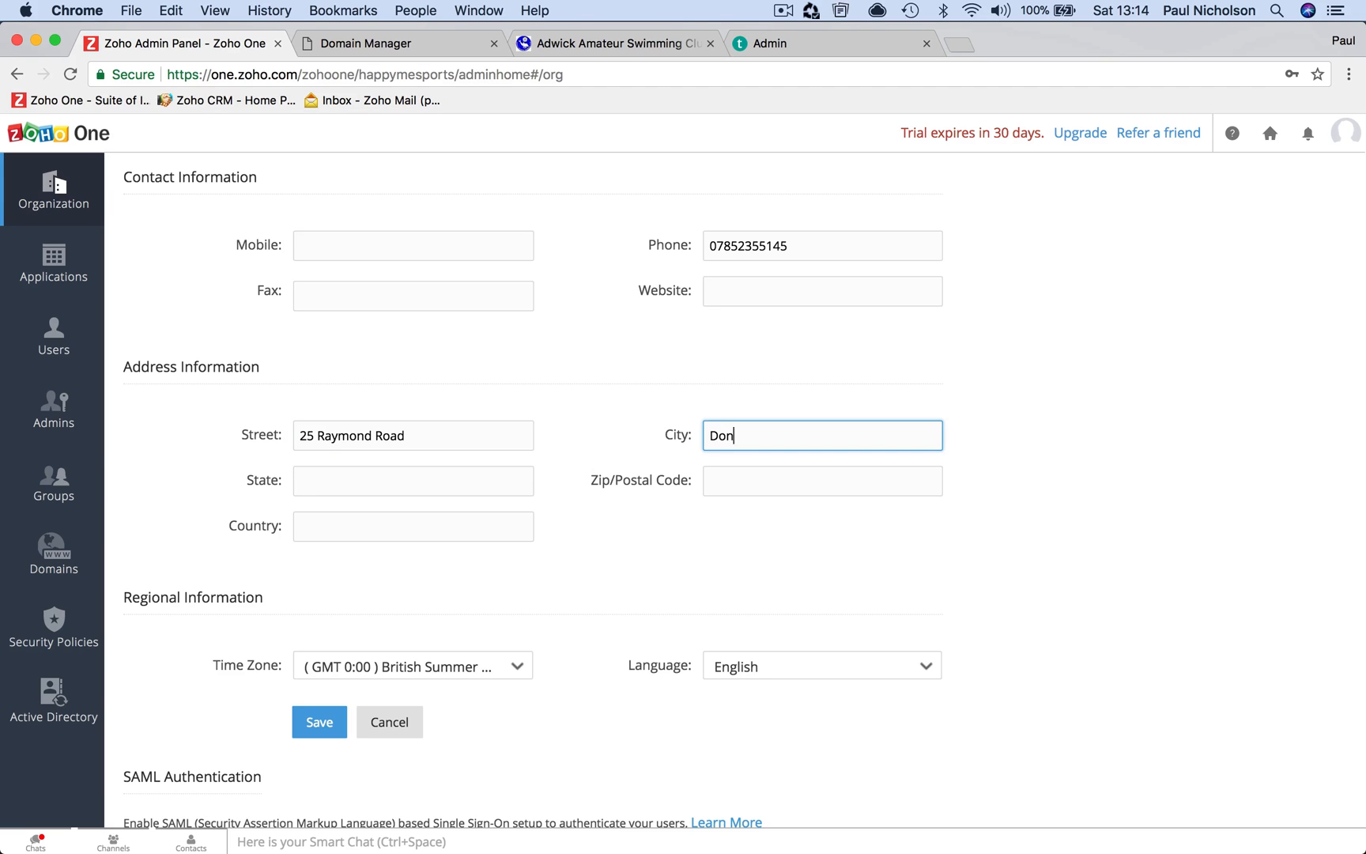
pyautogui.press('Tab')
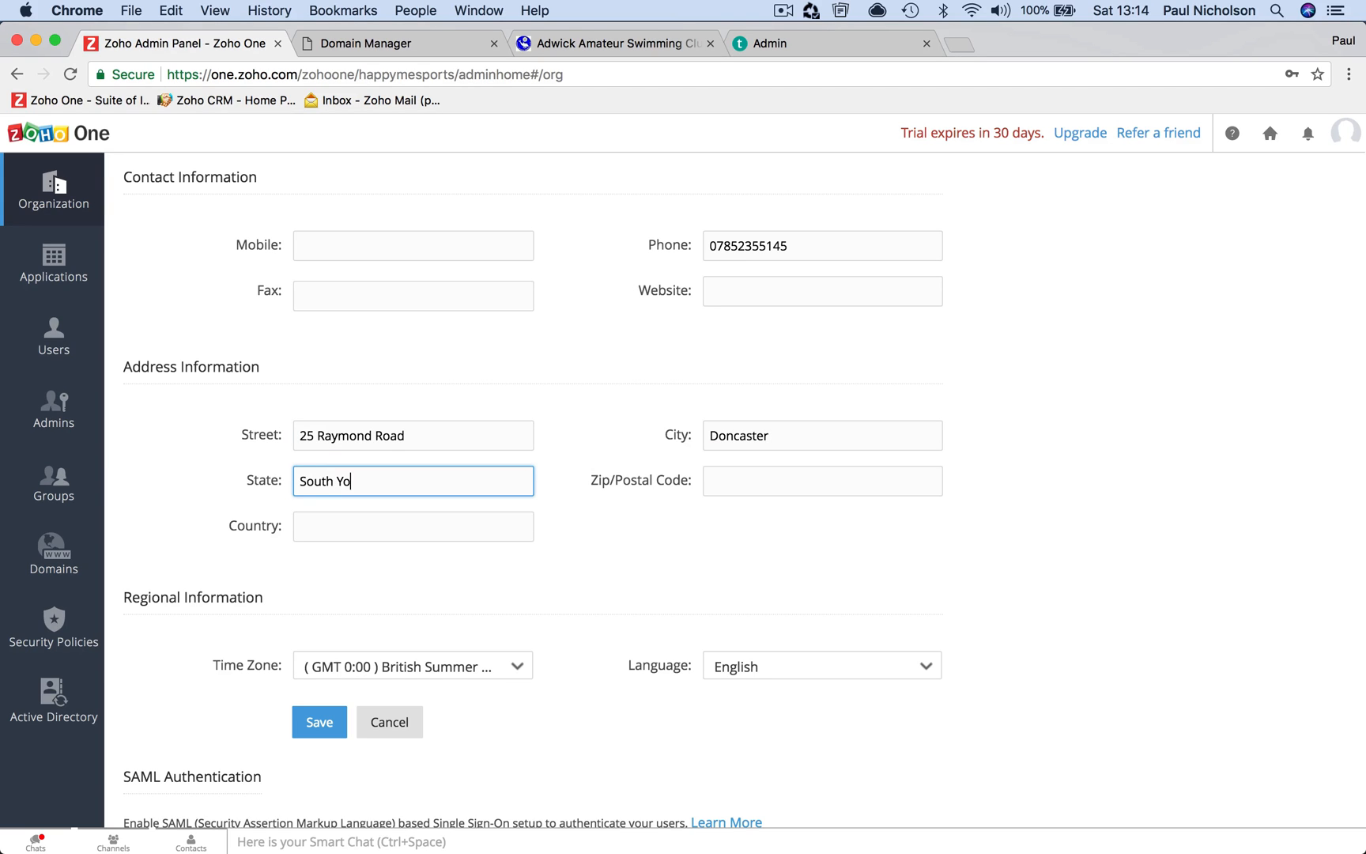
pyautogui.press('Tab')
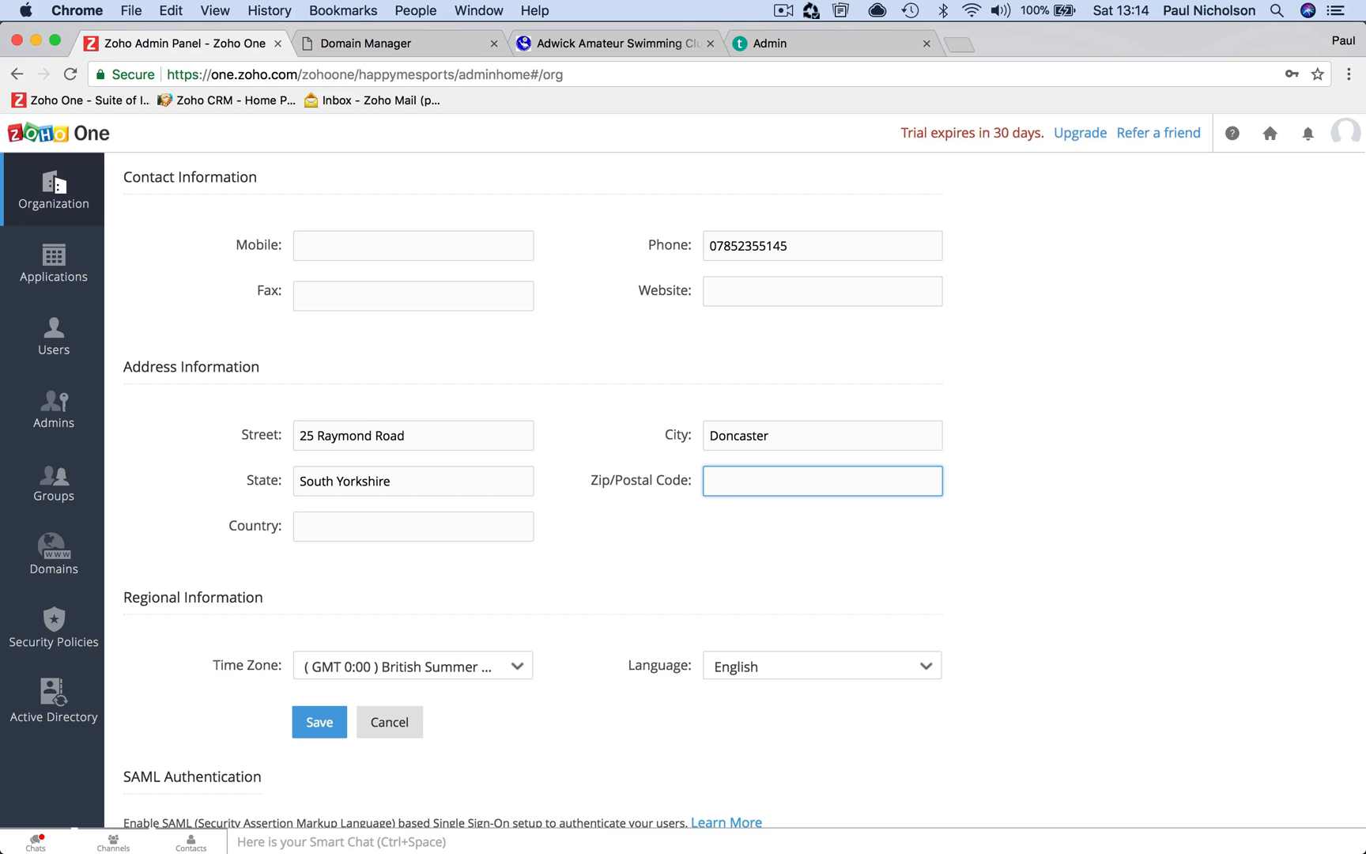
pyautogui.write('DN5 9PP')
pyautogui.press('Tab')
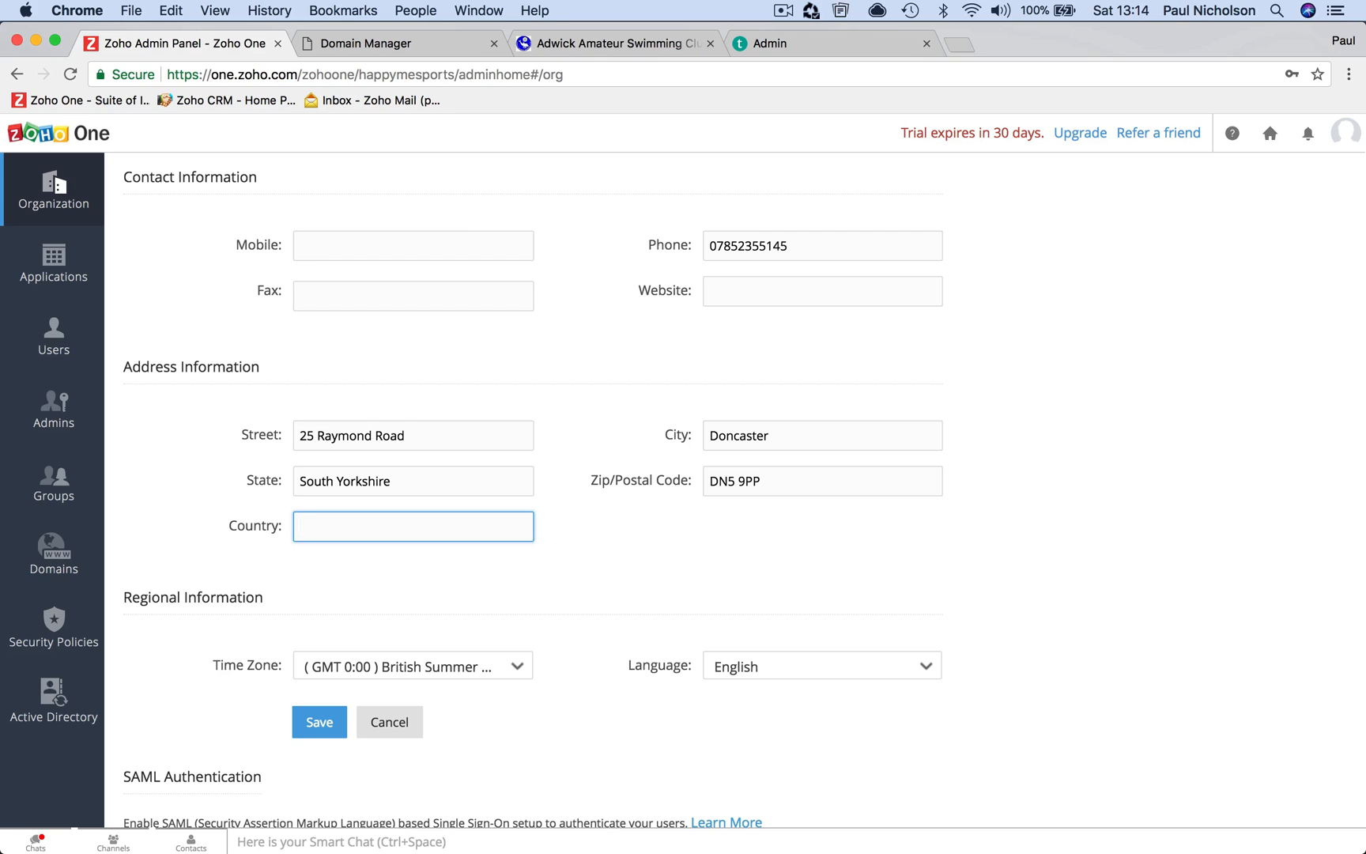
pyautogui.write('England')
pyautogui.press('Tab')
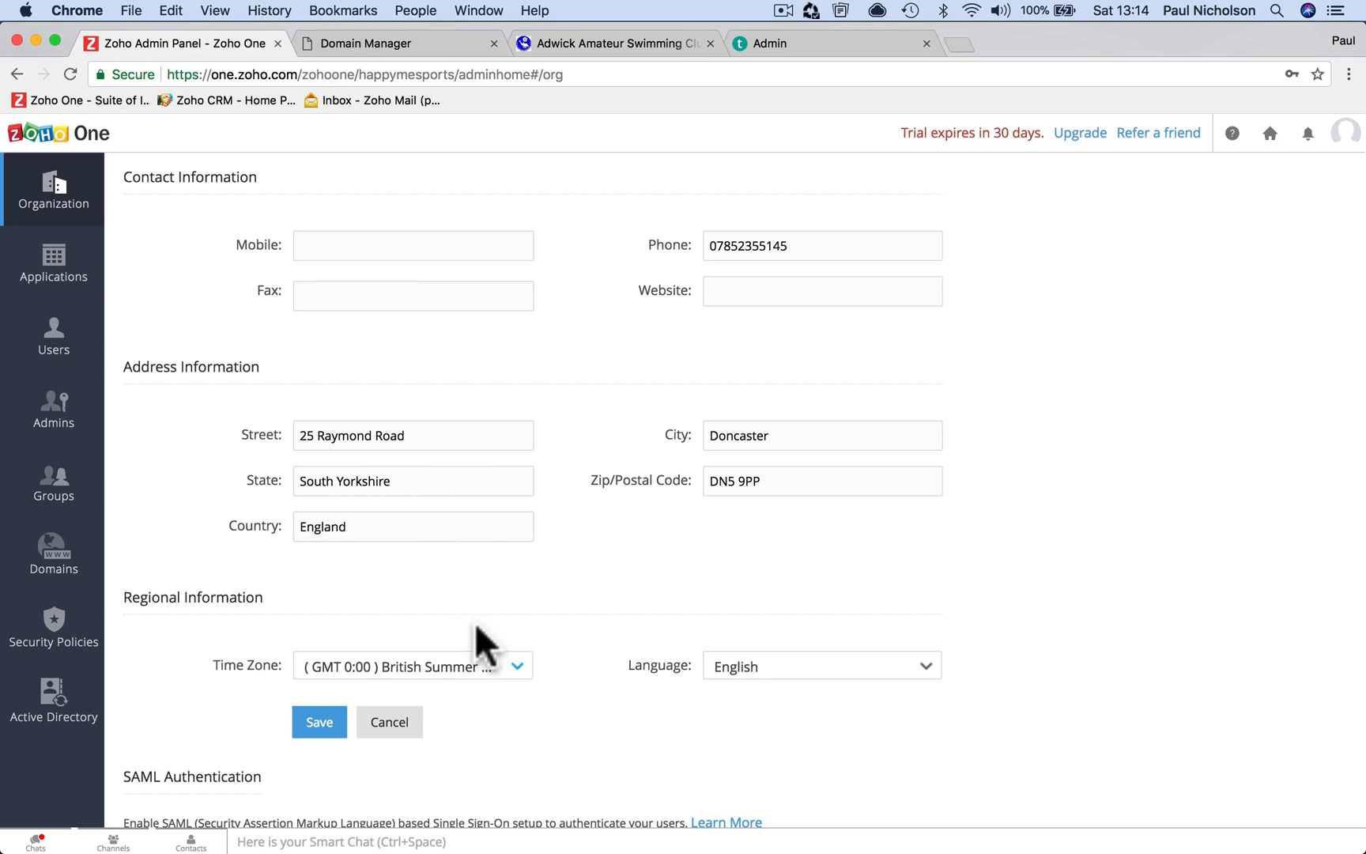
# Copy the existing Phone number into the Mobile field
pyautogui.click(415, 245)
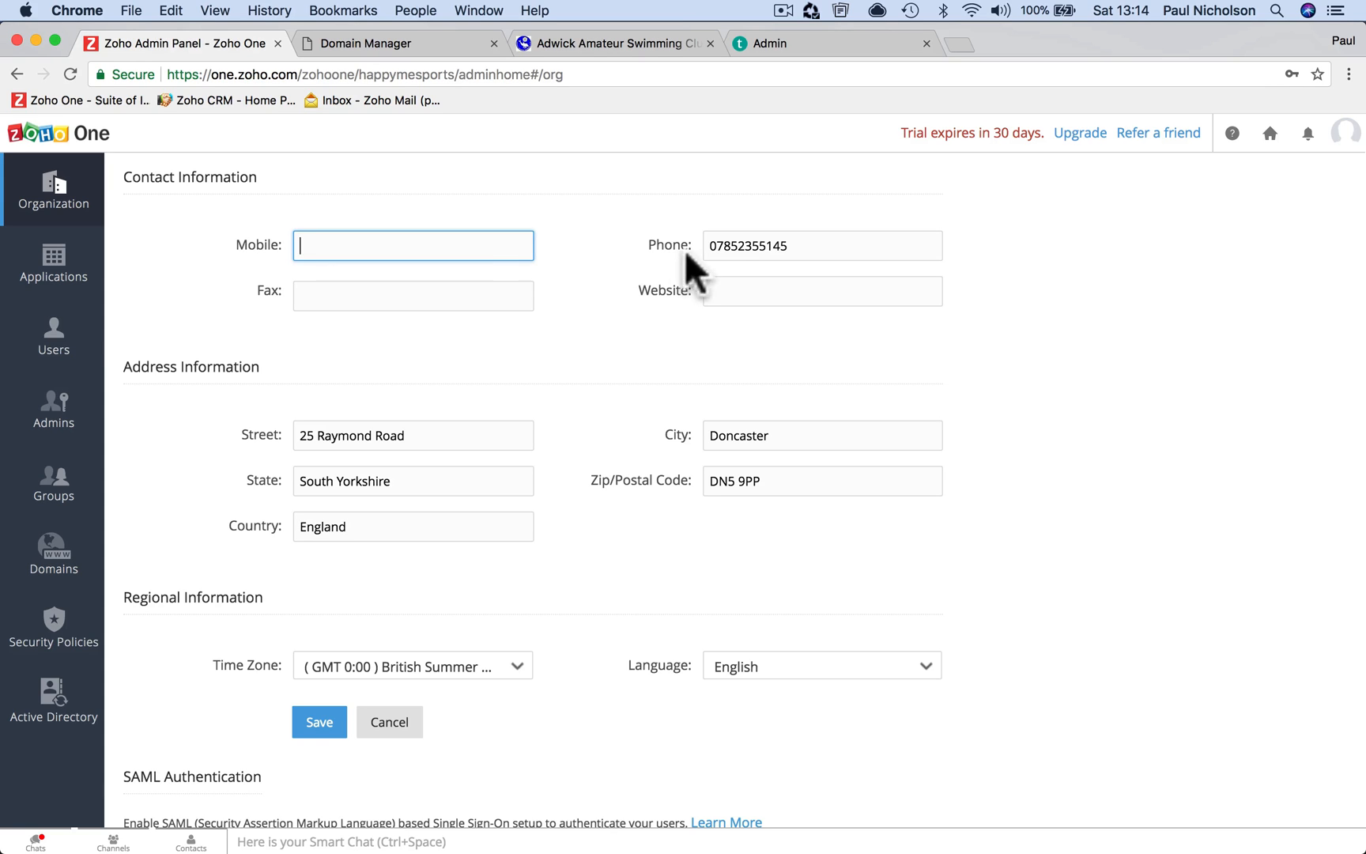
pyautogui.doubleClick(709, 244)
pyautogui.press('super+c')
pyautogui.click(463, 245)
pyautogui.press('super+v')
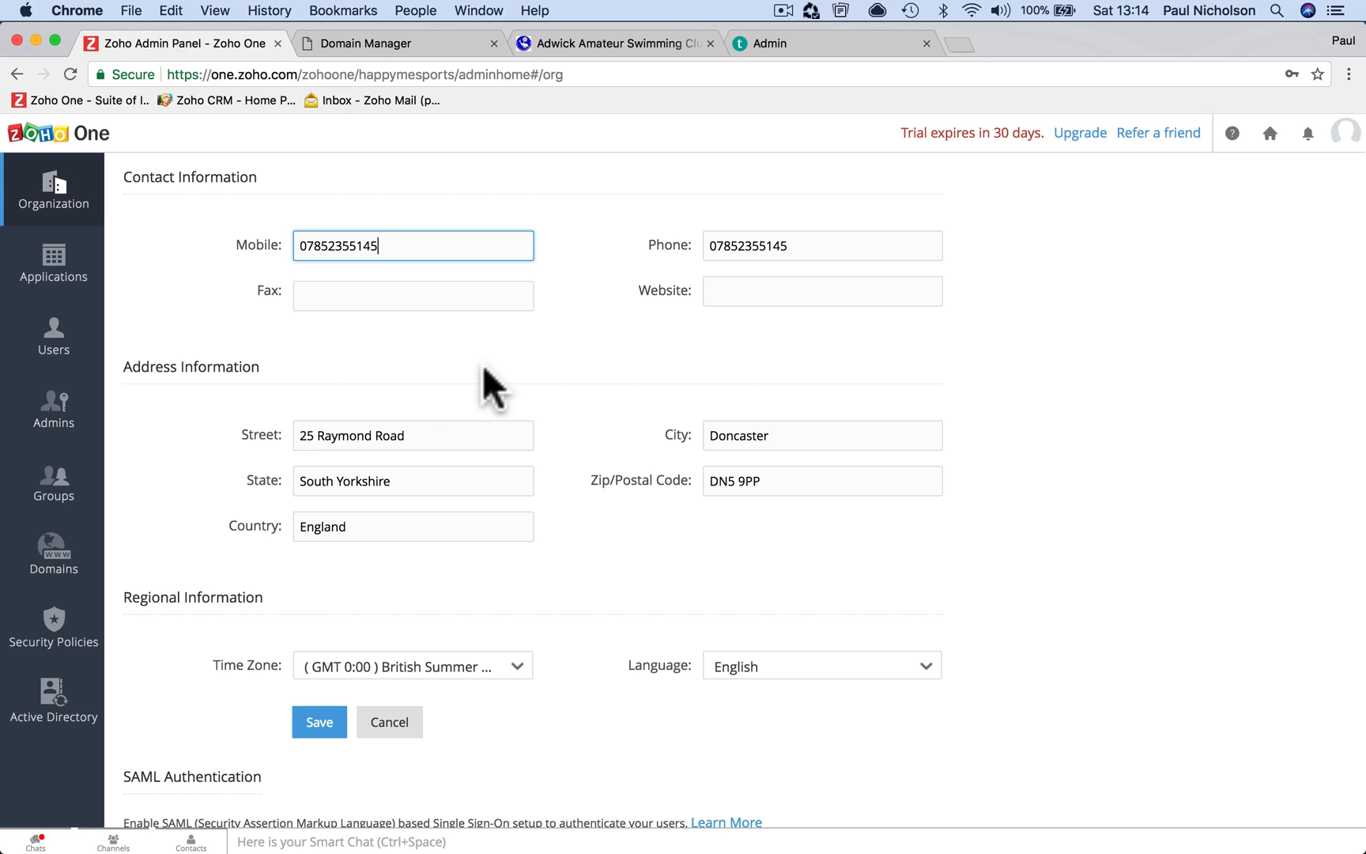
# Enter the organization's website URL and save the organization details
pyautogui.click(711, 292)
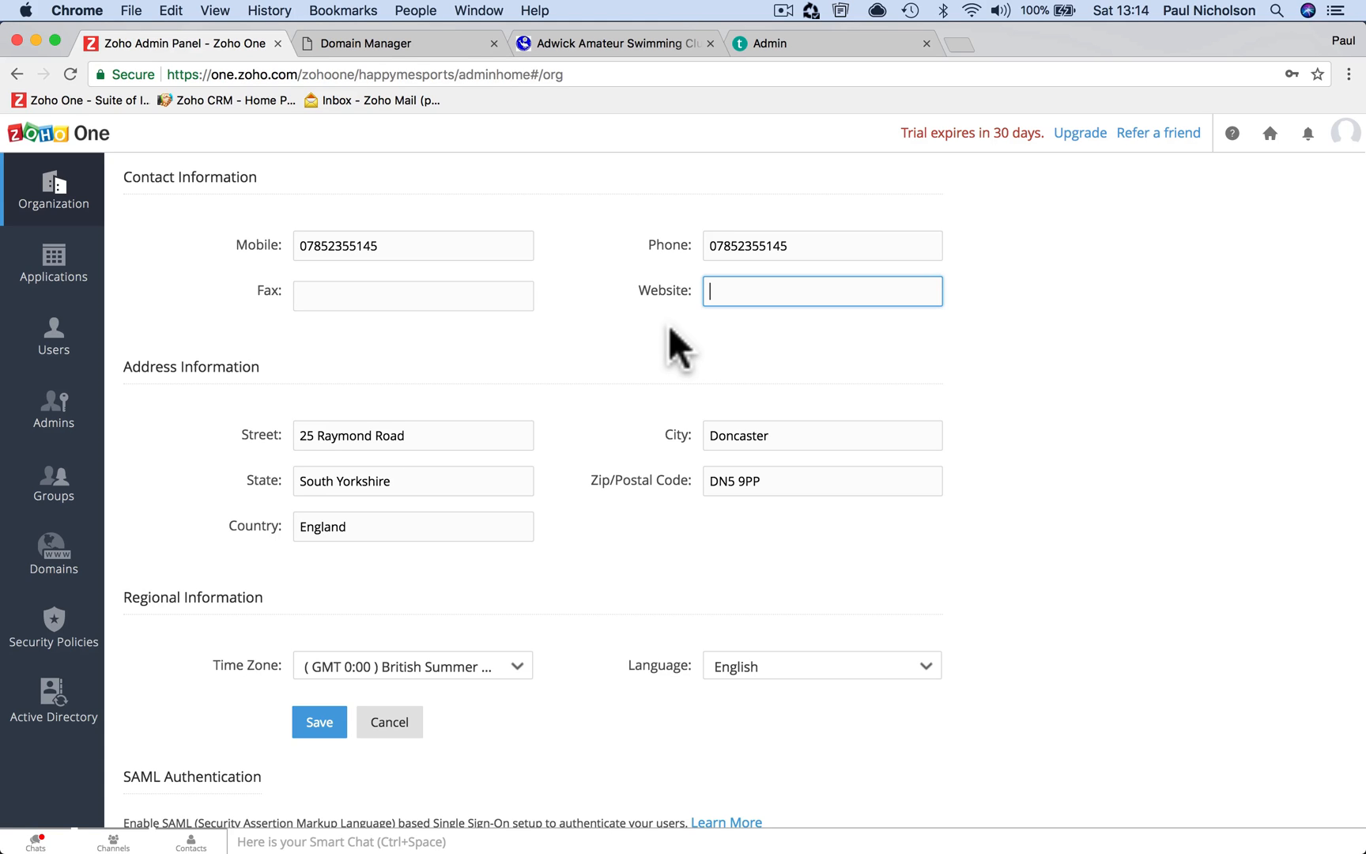
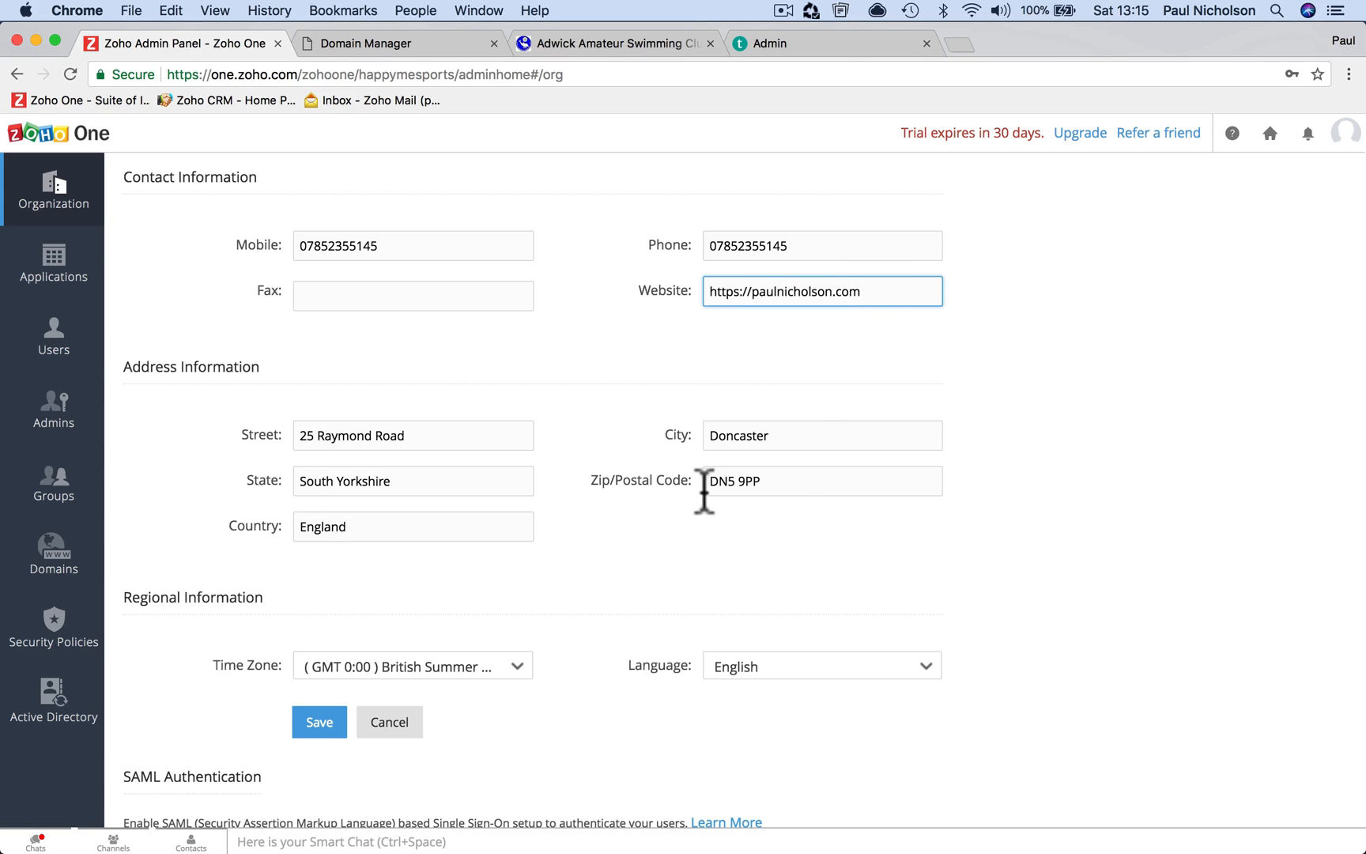
pyautogui.click(320, 721)
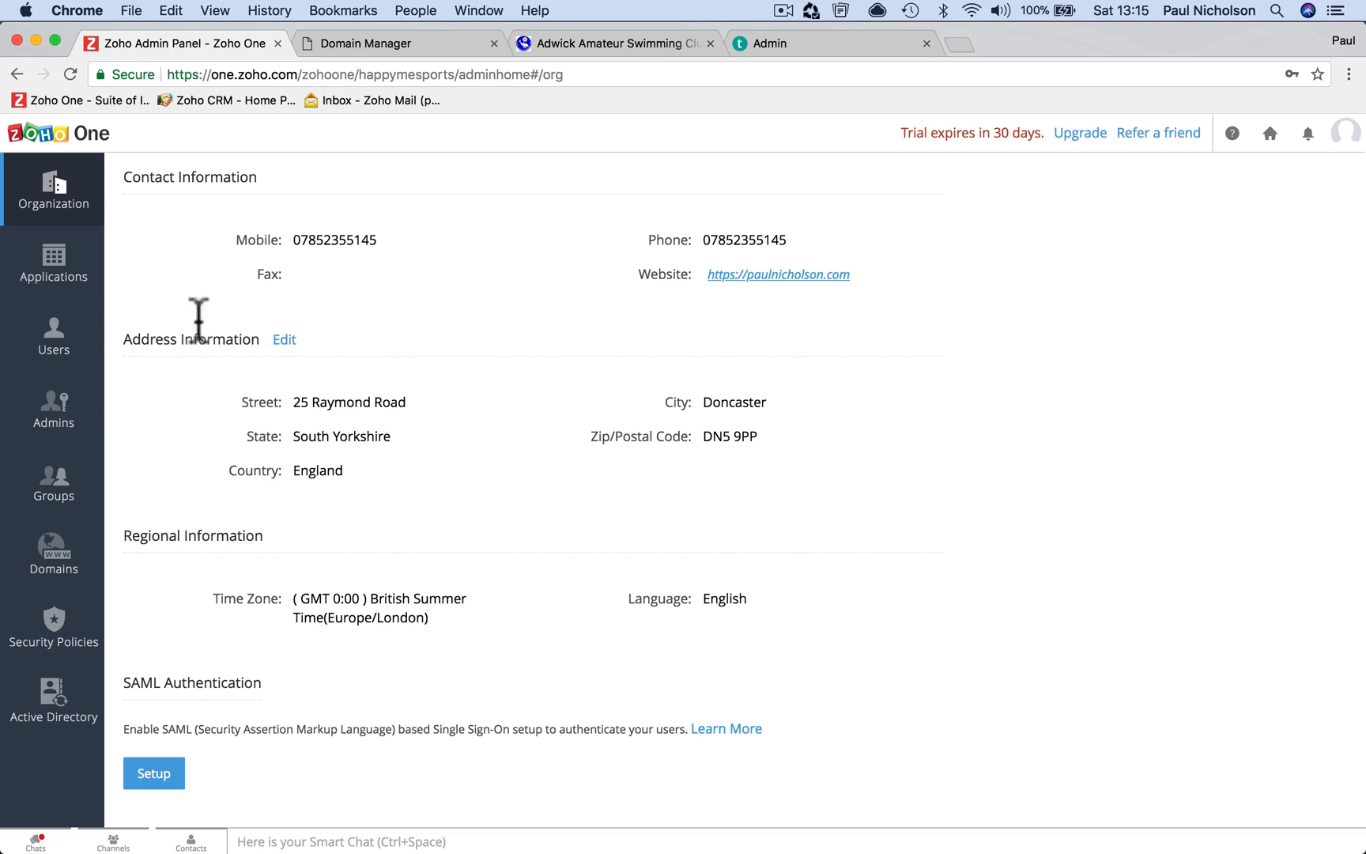
# Open the Applications section from the admin settings overview
pyautogui.click(91, 263)
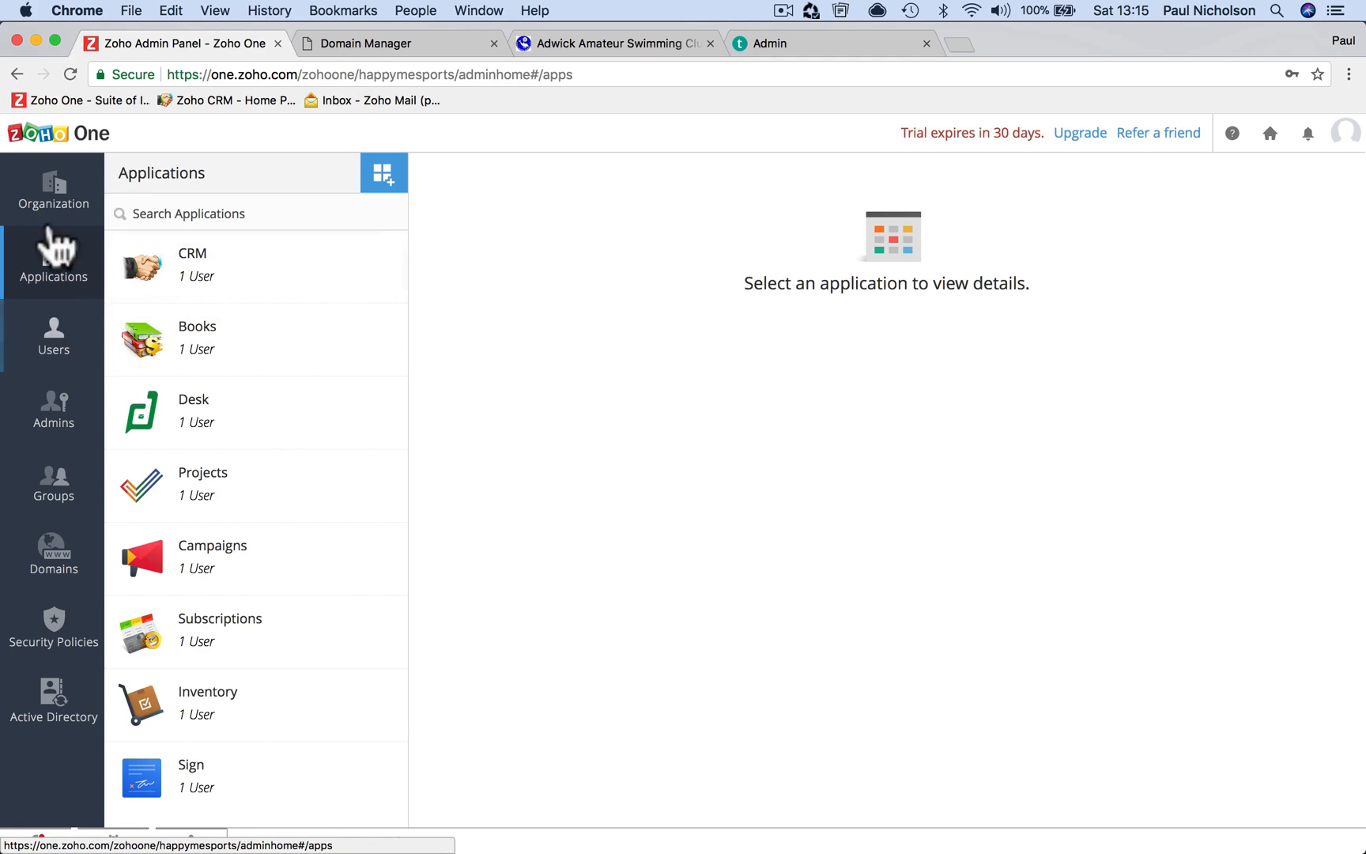
pyautogui.click(17, 73)
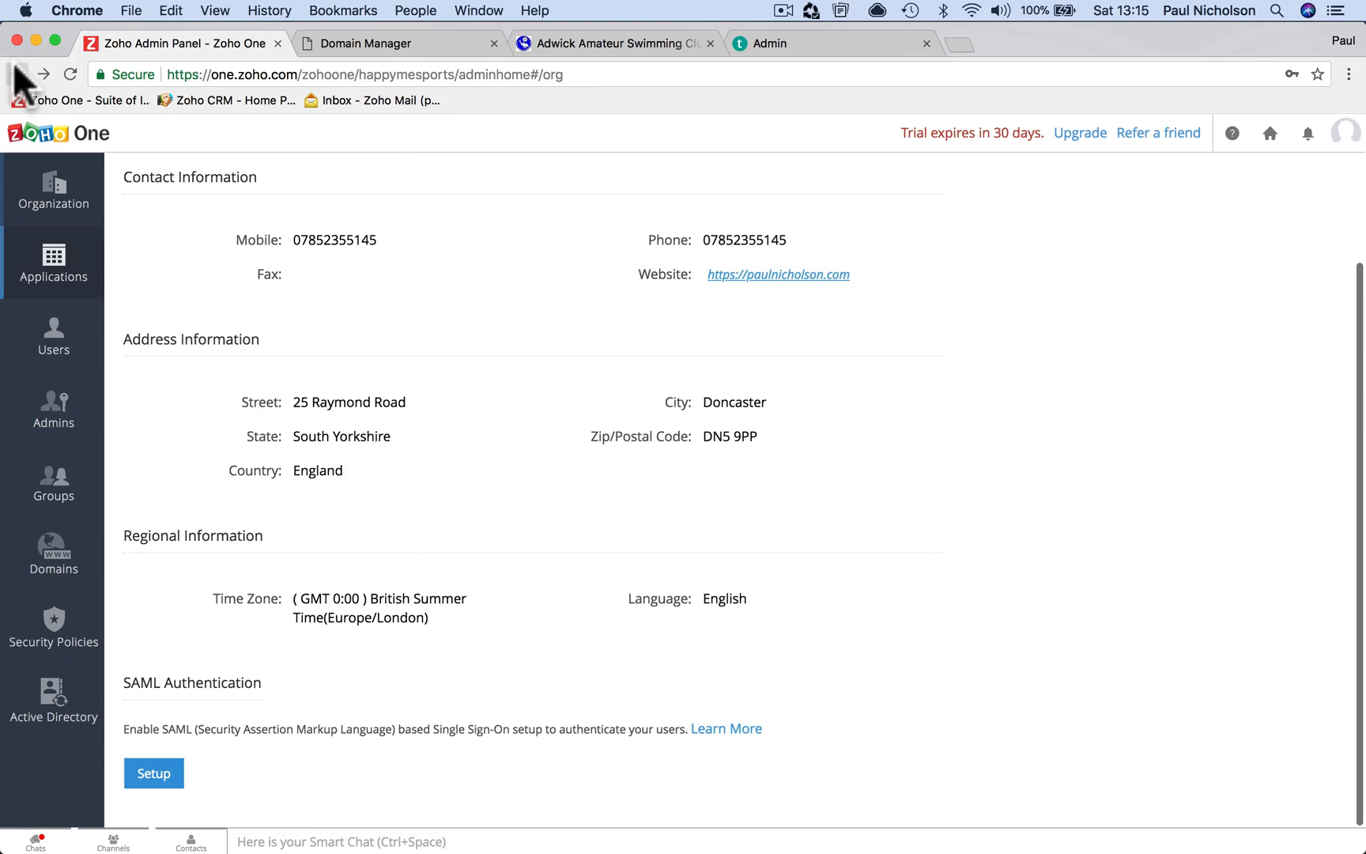
pyautogui.click(17, 74)
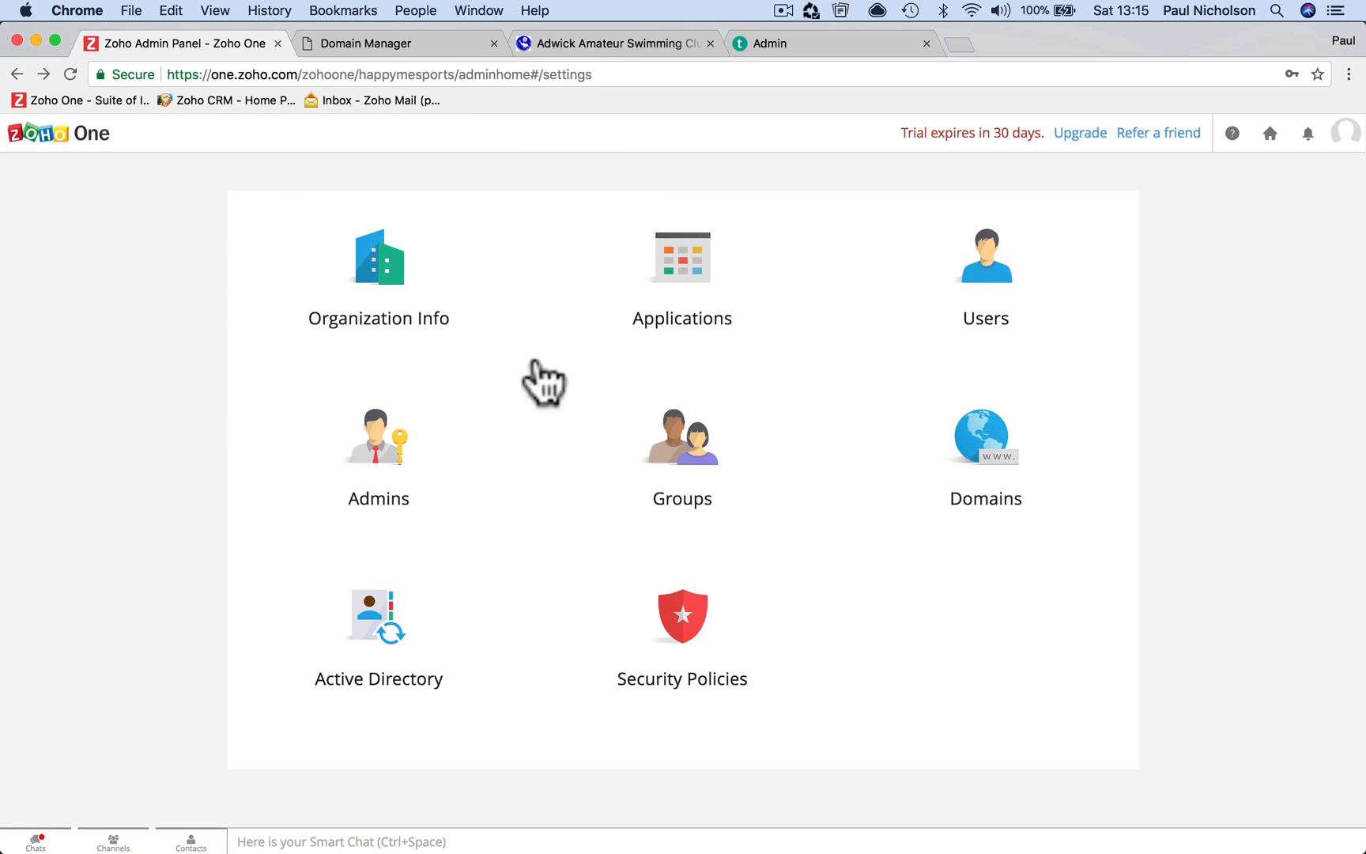
pyautogui.click(726, 273)
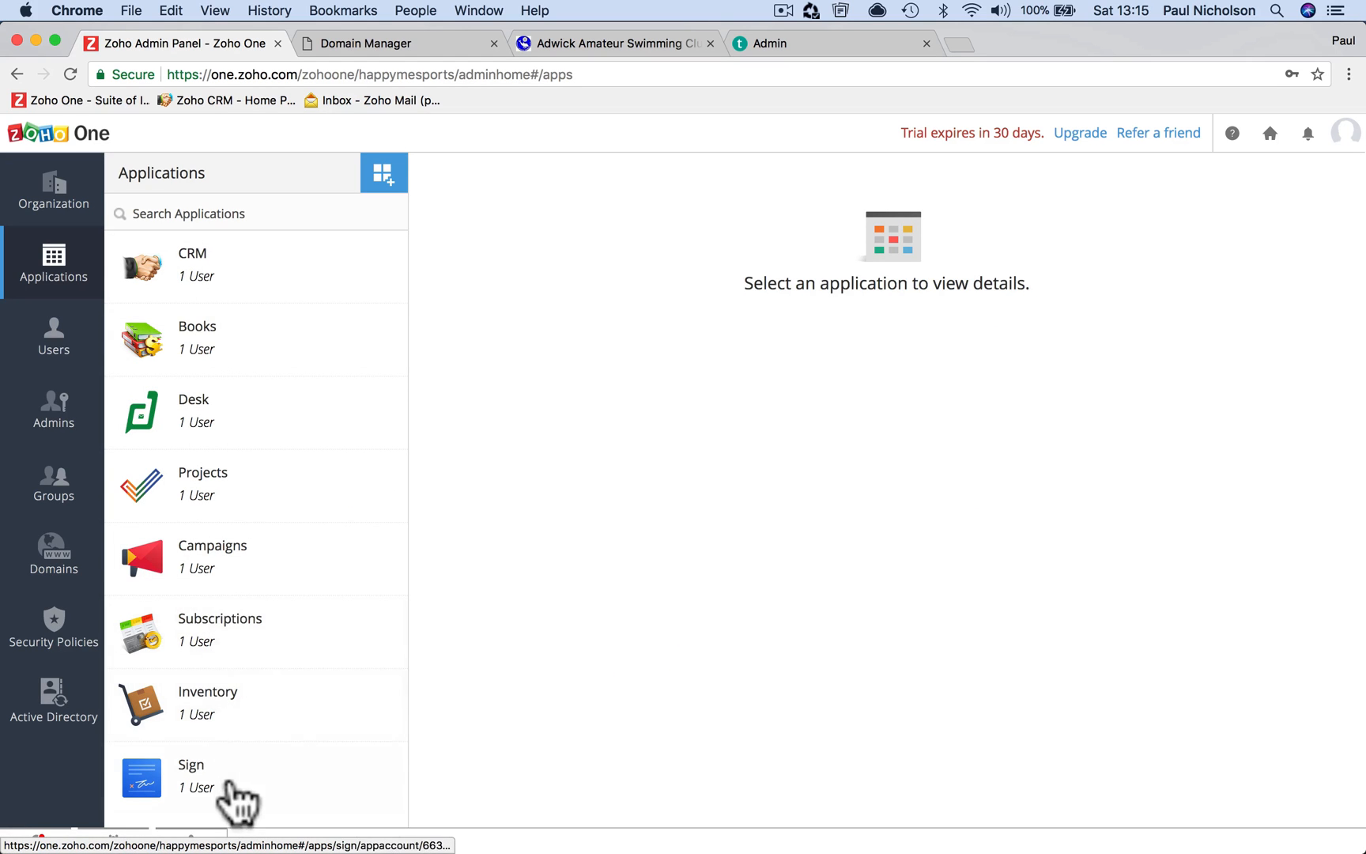
# Review the users of CRM, Books, Desk, Projects, Campaigns and Subscriptions
pyautogui.click(237, 291)
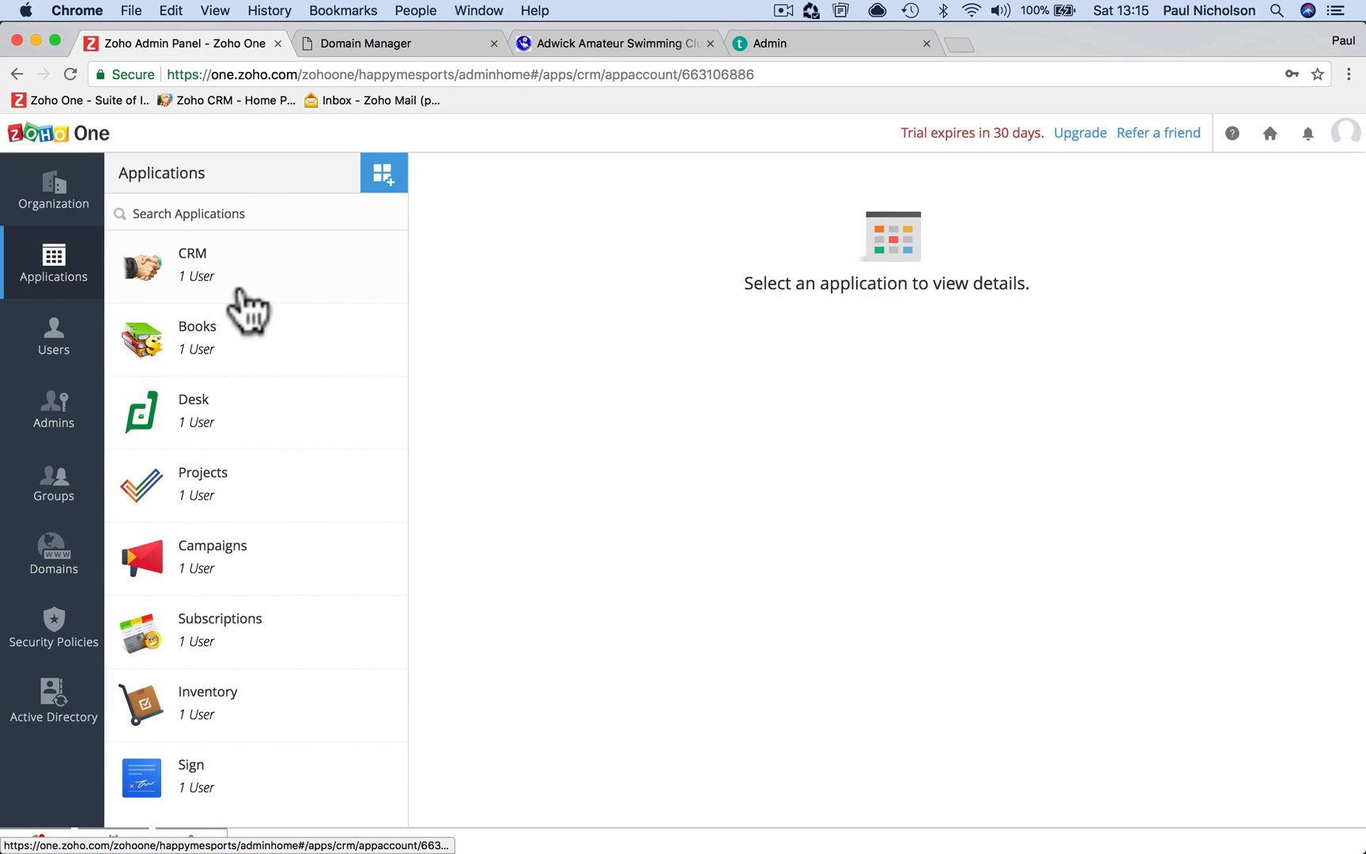
pyautogui.click(277, 340)
pyautogui.click(304, 411)
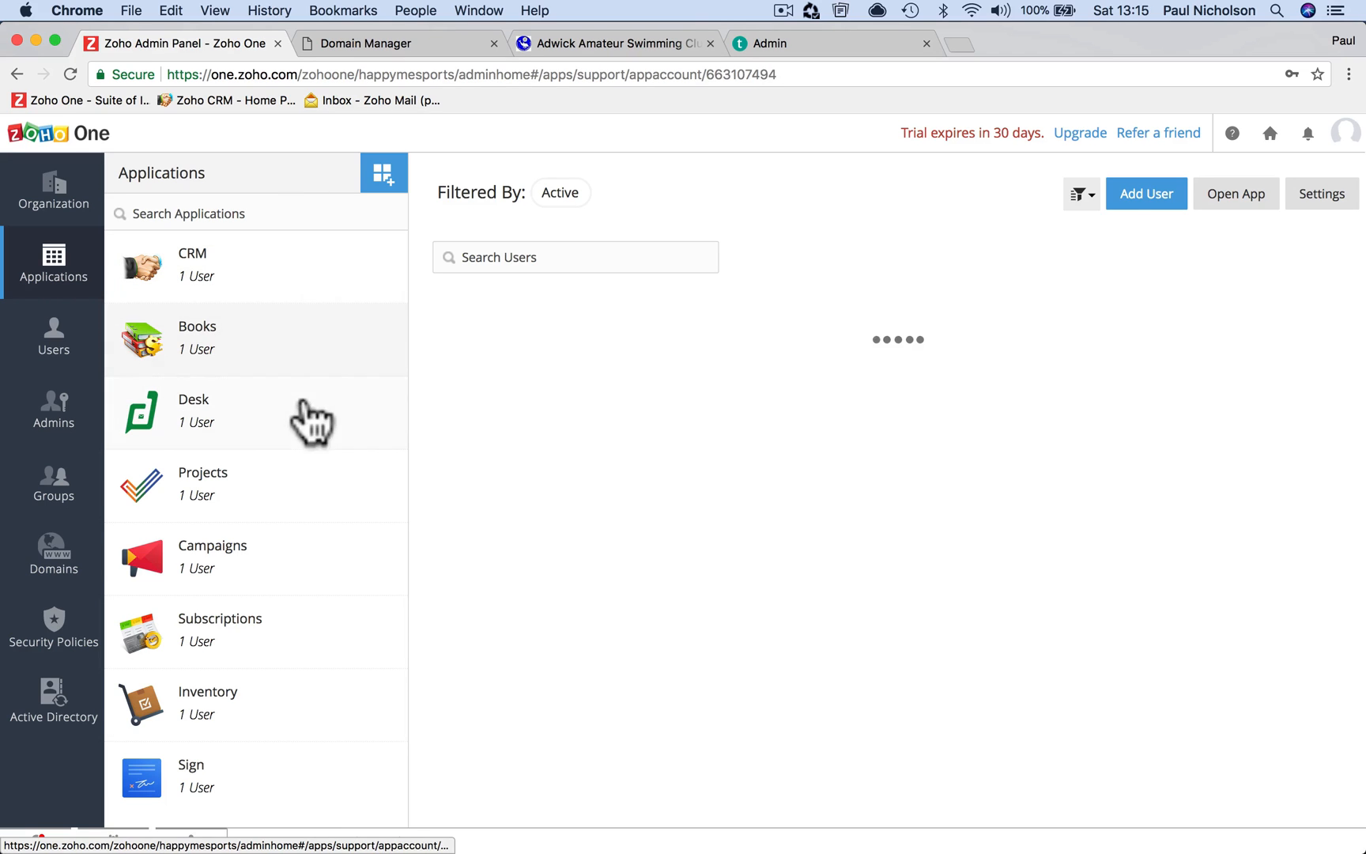
pyautogui.click(312, 471)
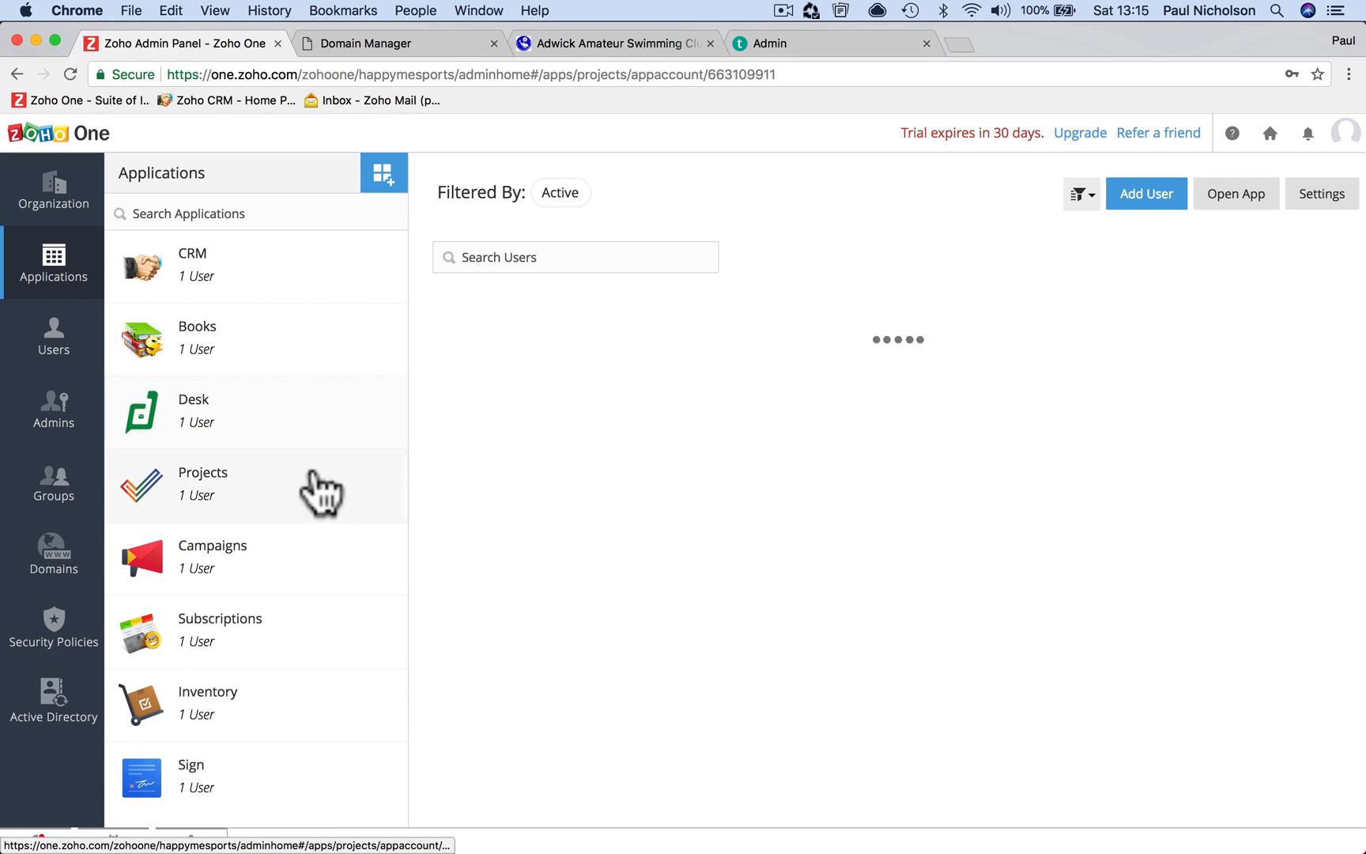
pyautogui.click(311, 575)
pyautogui.click(322, 635)
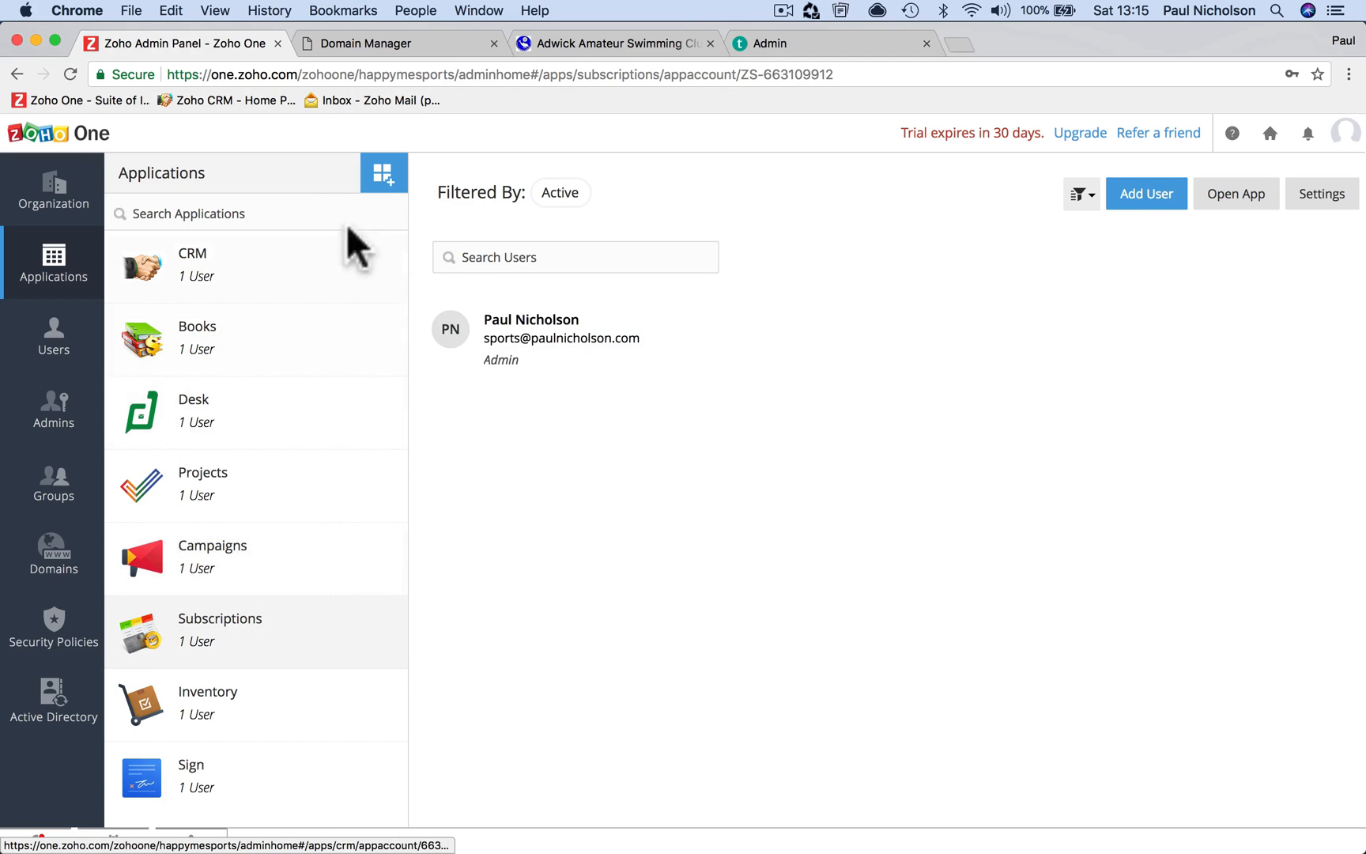
pyautogui.click(383, 177)
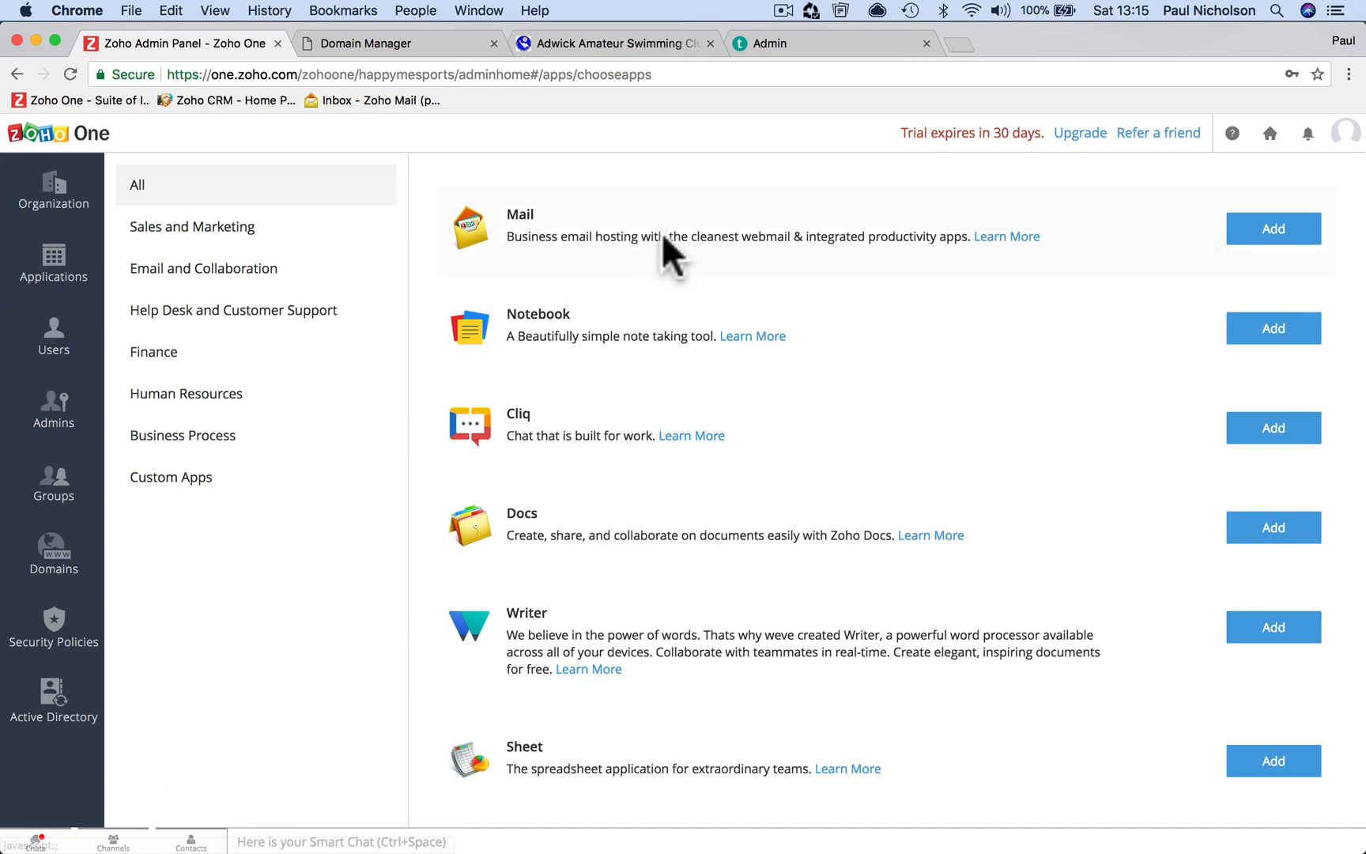
# Browse the Sales and Marketing, Email and Collaboration, Help Desk and Finance app categories, then view Users
pyautogui.scroll(-8, 742, 505)
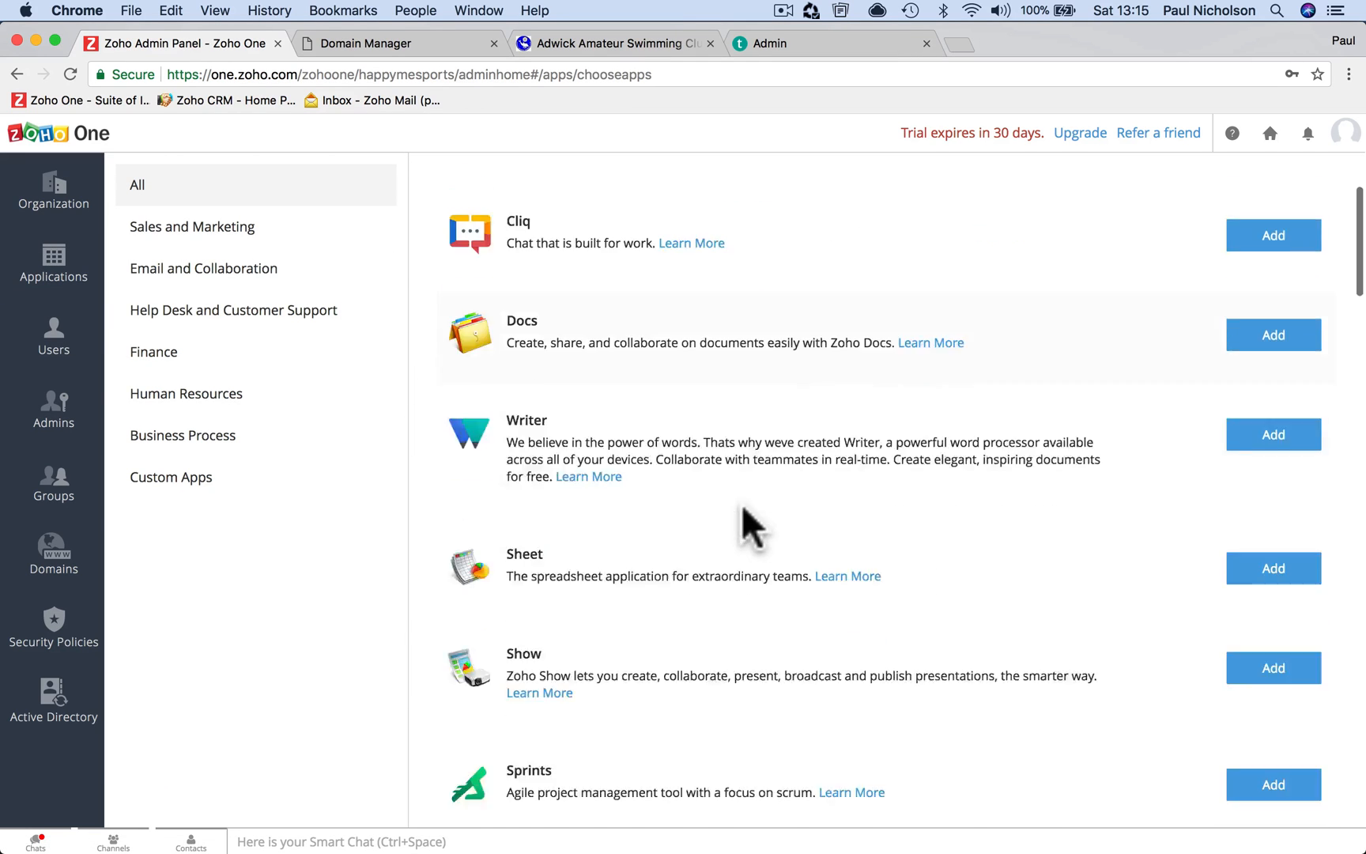
pyautogui.scroll(-20, 743, 508)
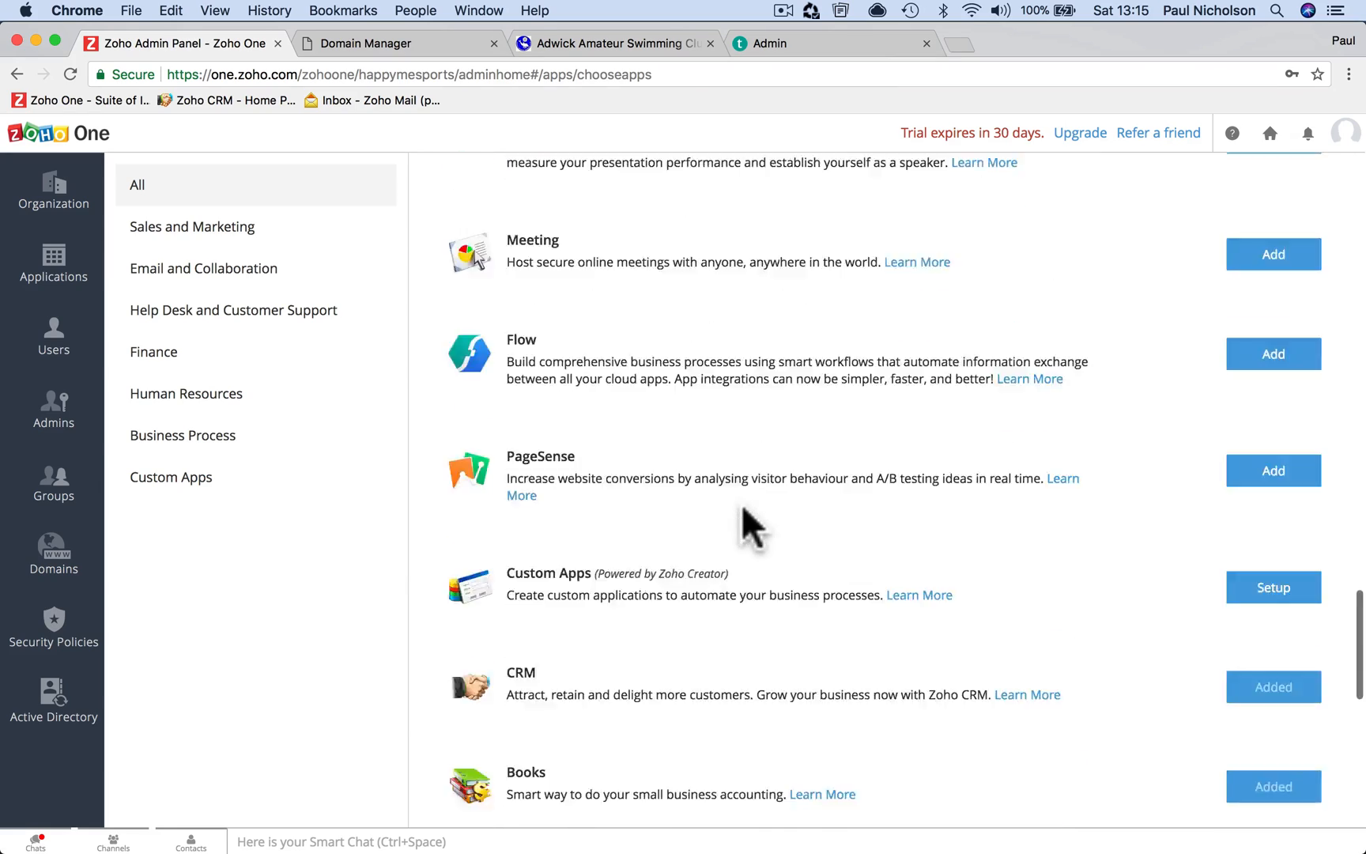
pyautogui.scroll(20, 743, 508)
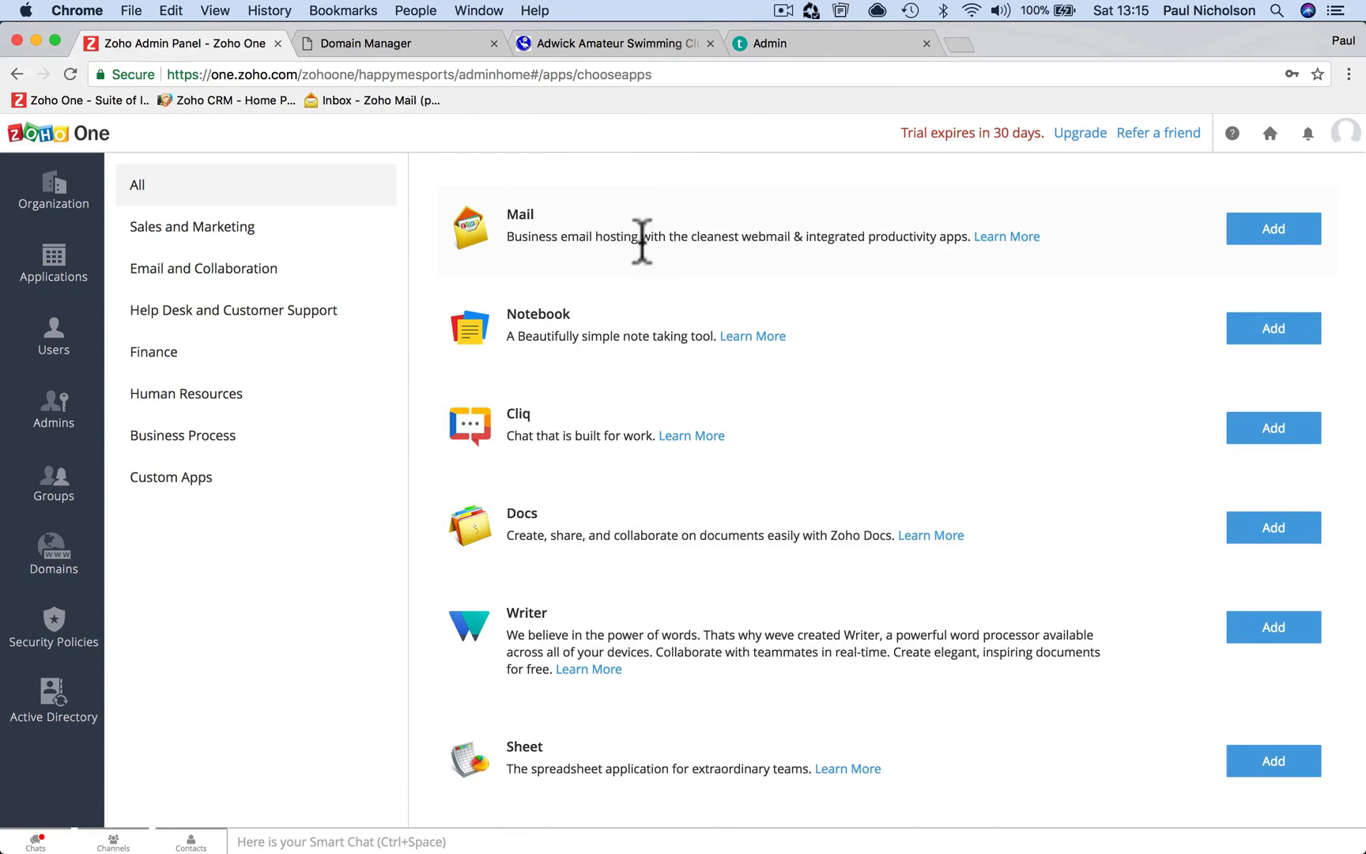
pyautogui.click(268, 237)
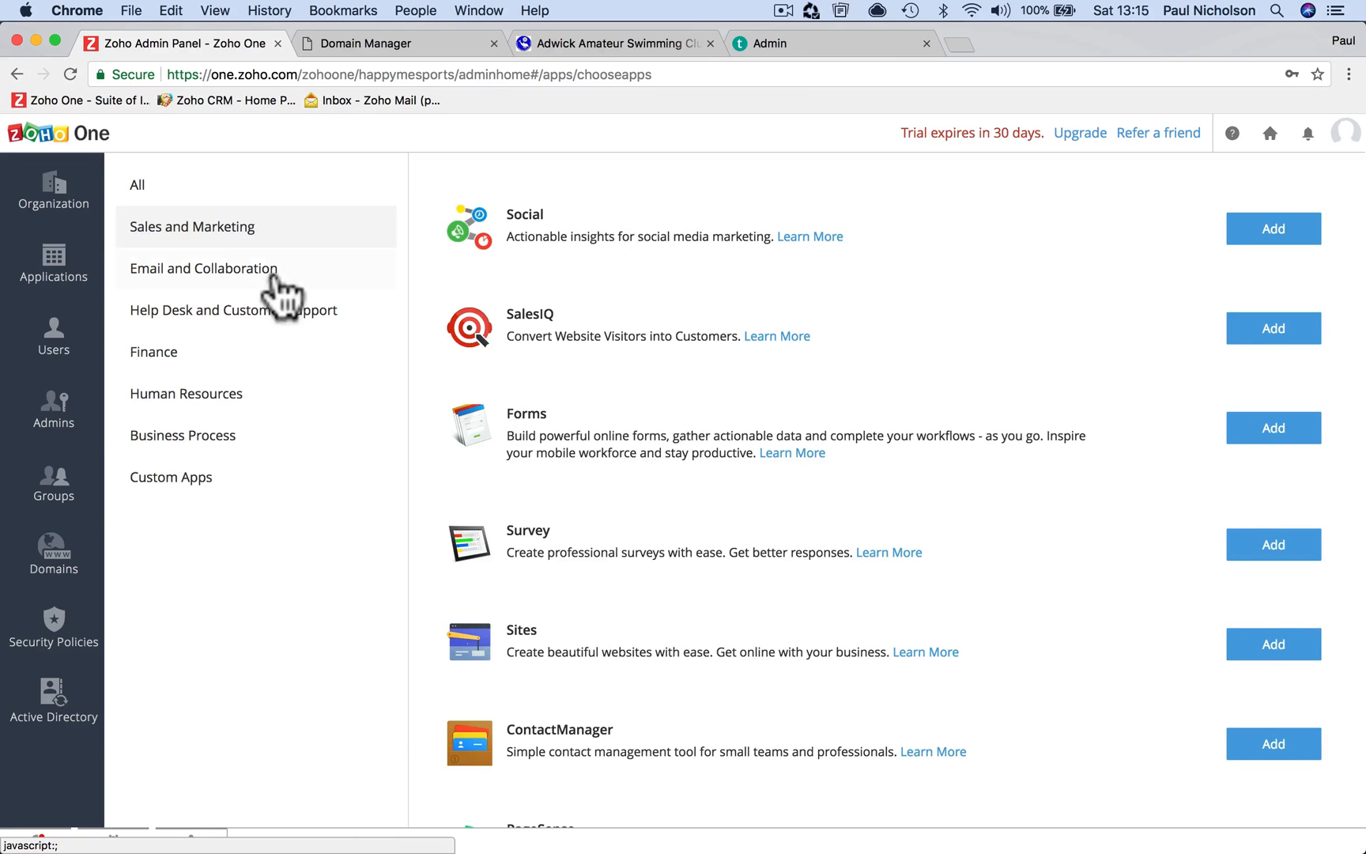
pyautogui.click(272, 278)
pyautogui.click(289, 312)
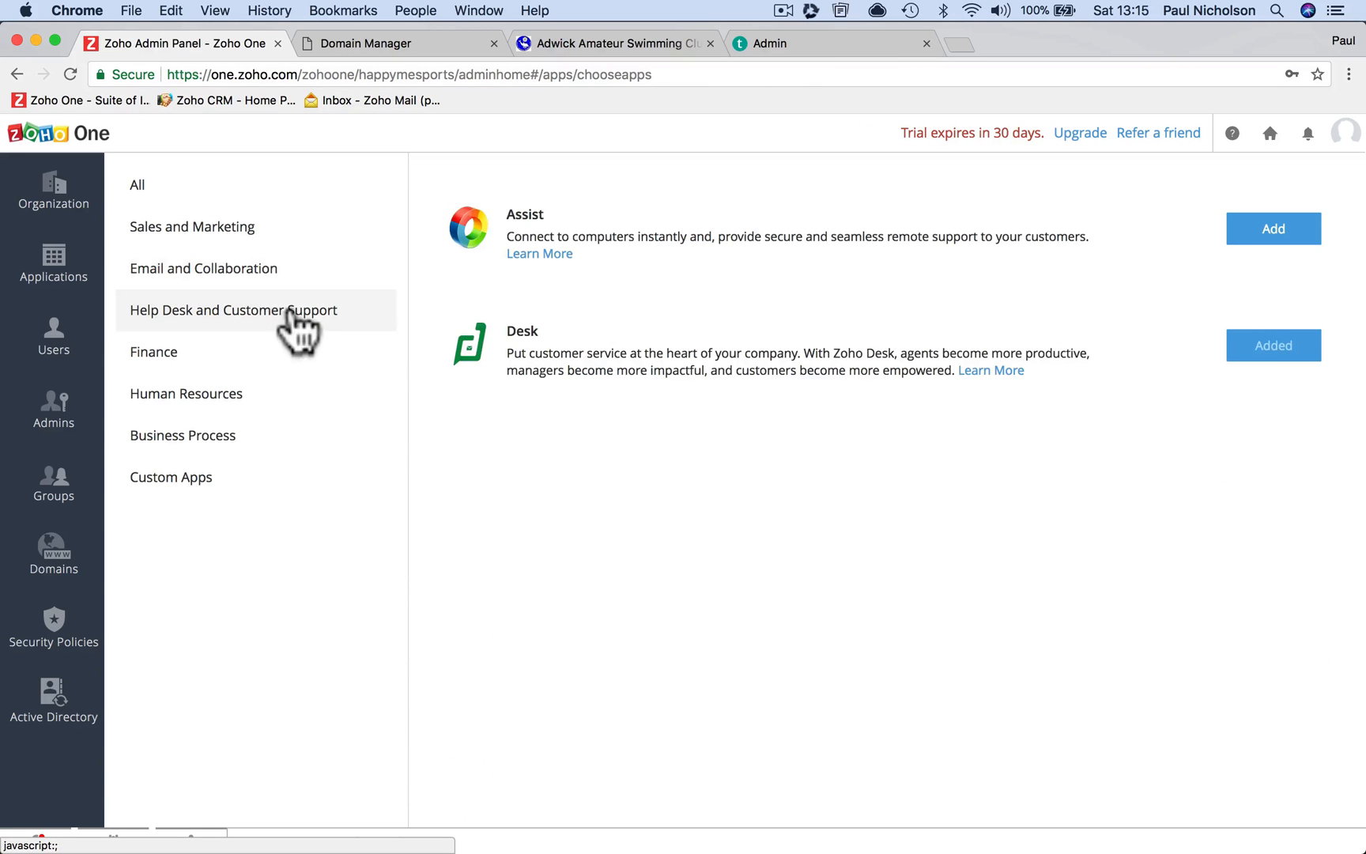
pyautogui.click(269, 357)
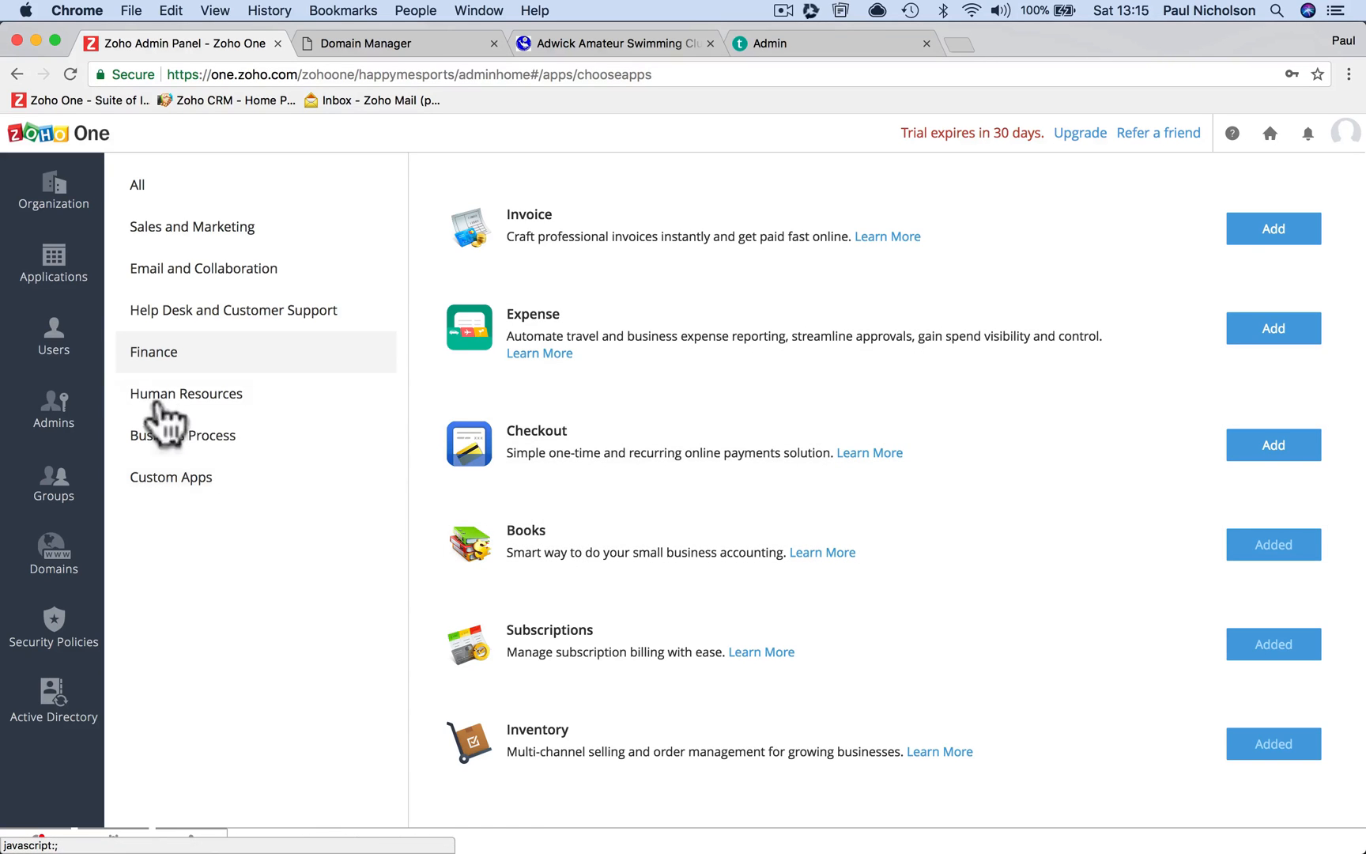
pyautogui.click(84, 366)
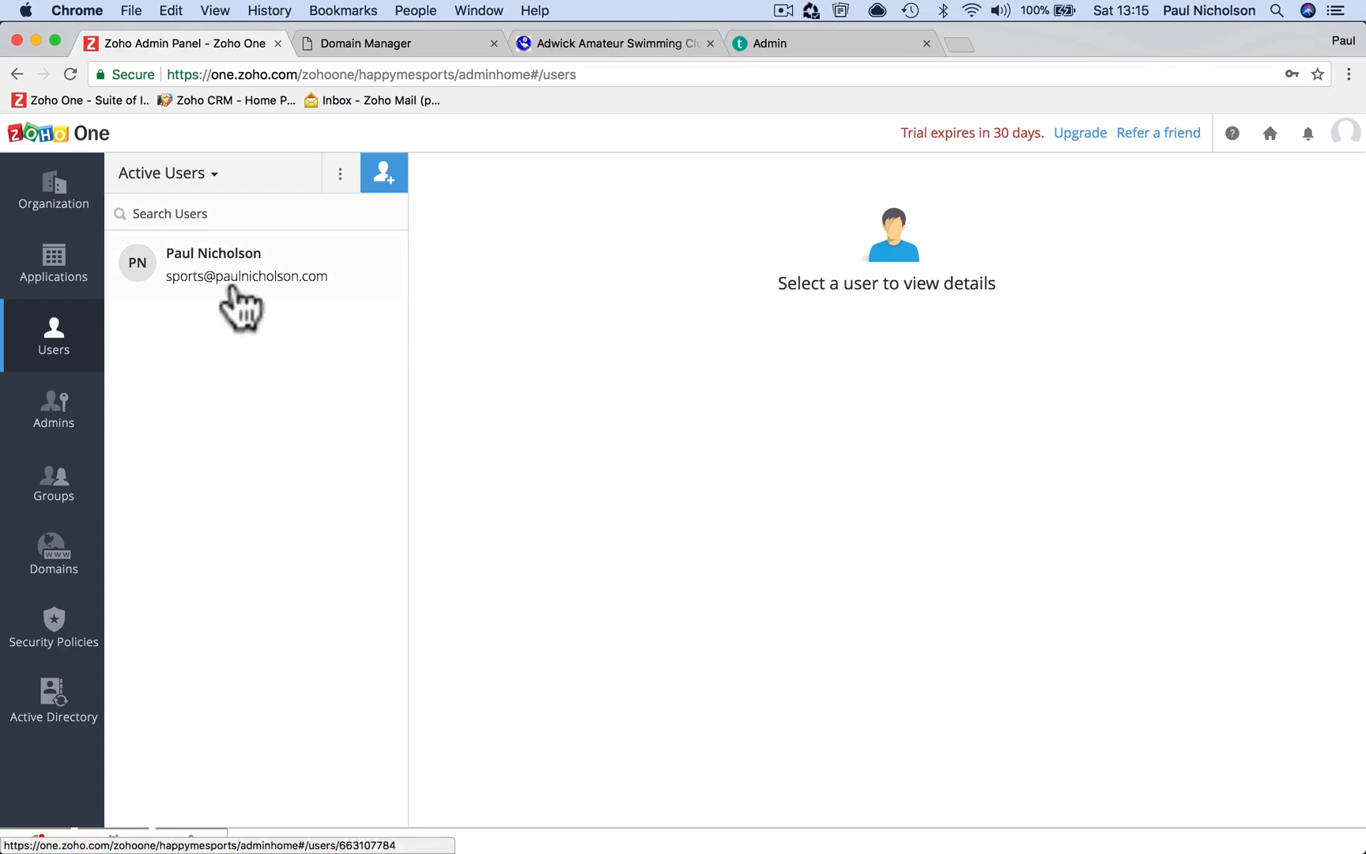
pyautogui.click(386, 176)
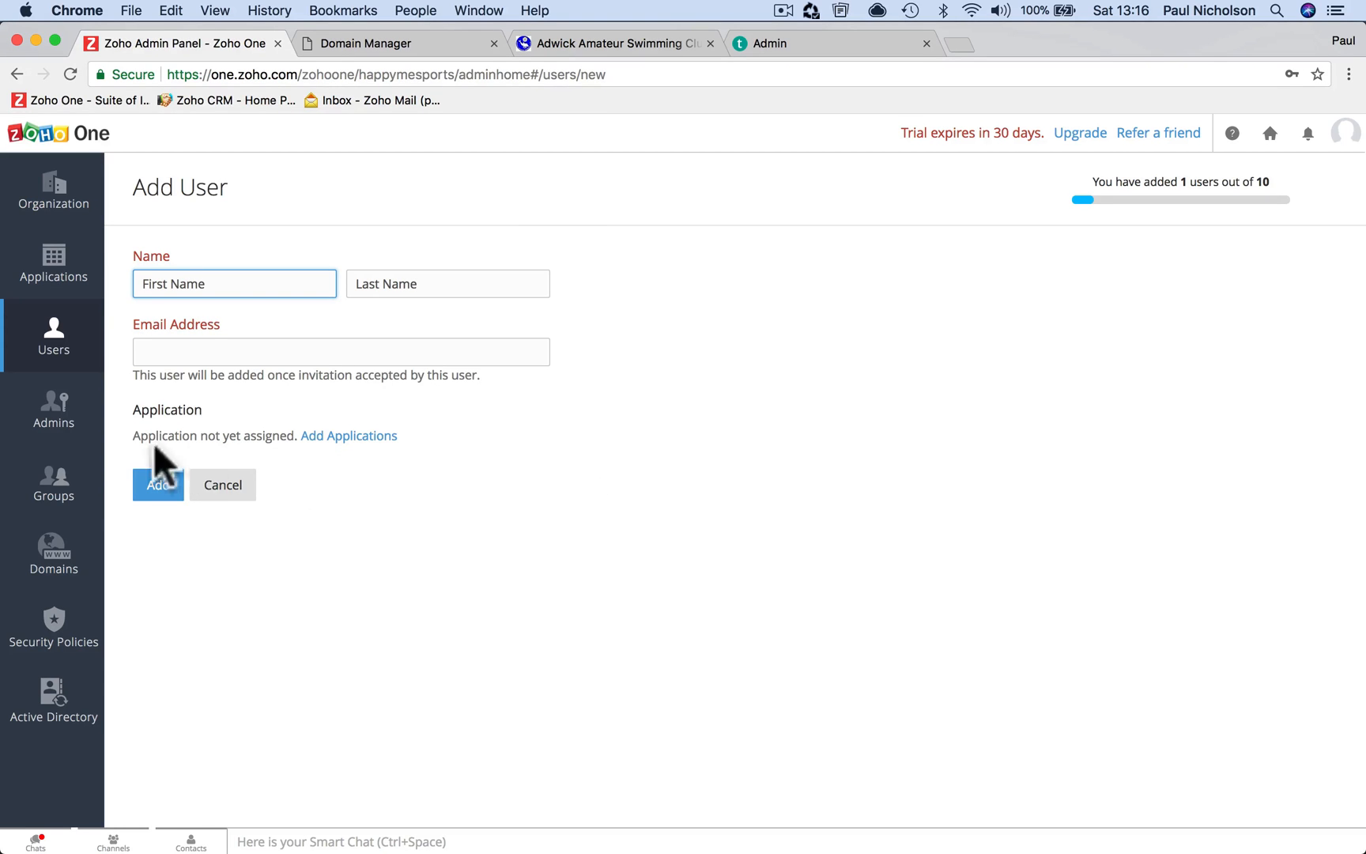
pyautogui.click(49, 433)
pyautogui.click(56, 360)
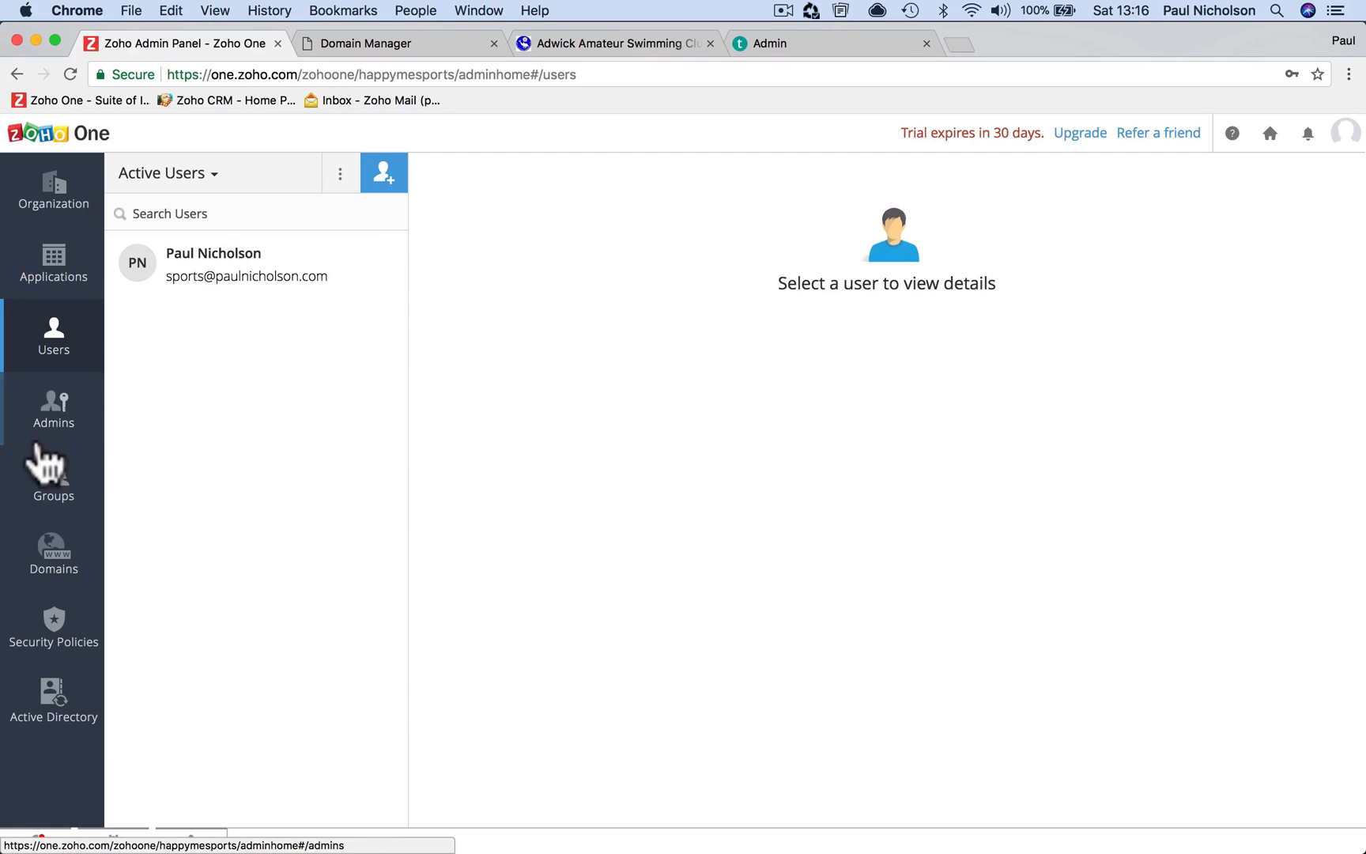
# Check the Admins and Groups pages, then view the Domains list with happymesports.com unverified
pyautogui.click(52, 427)
pyautogui.click(73, 503)
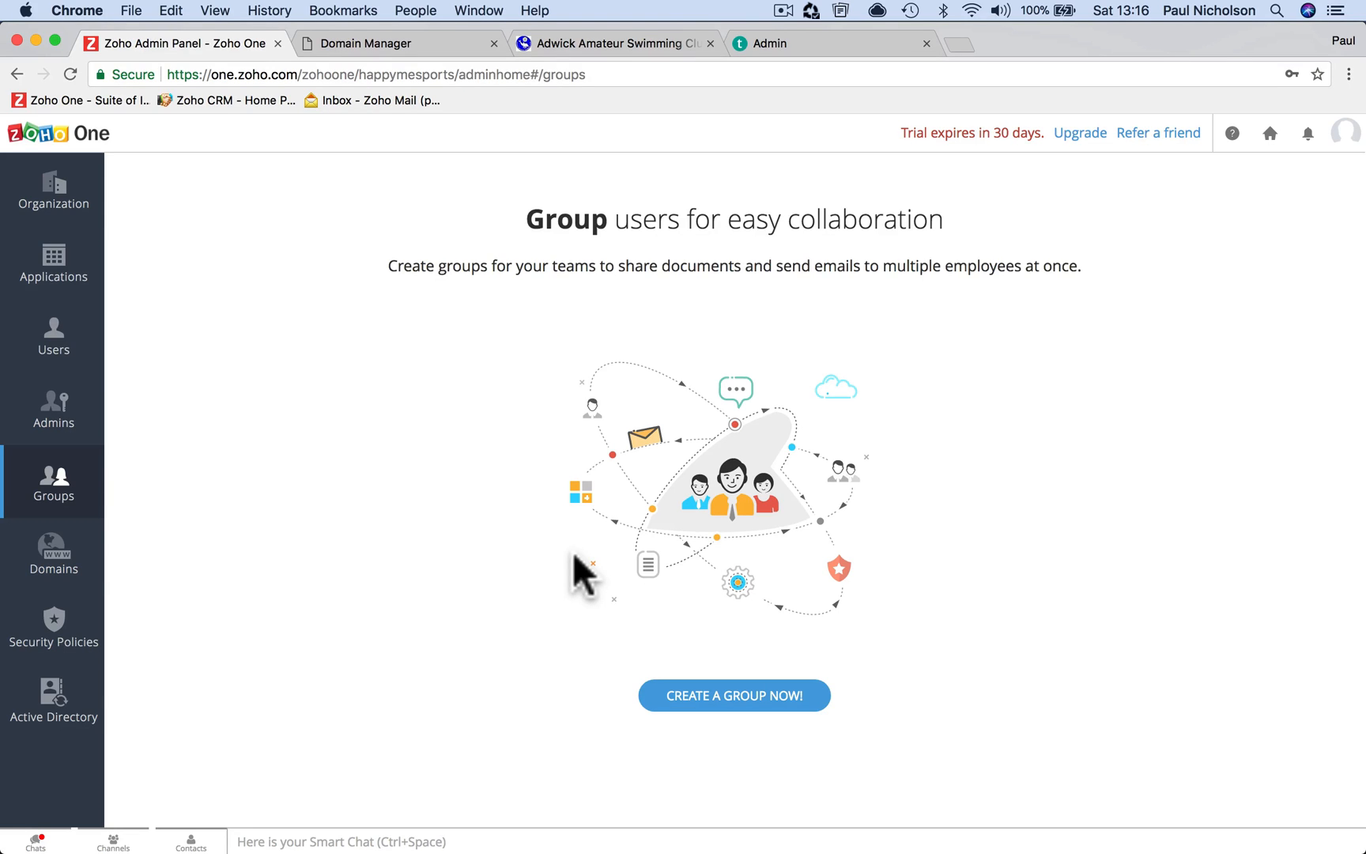
pyautogui.click(49, 557)
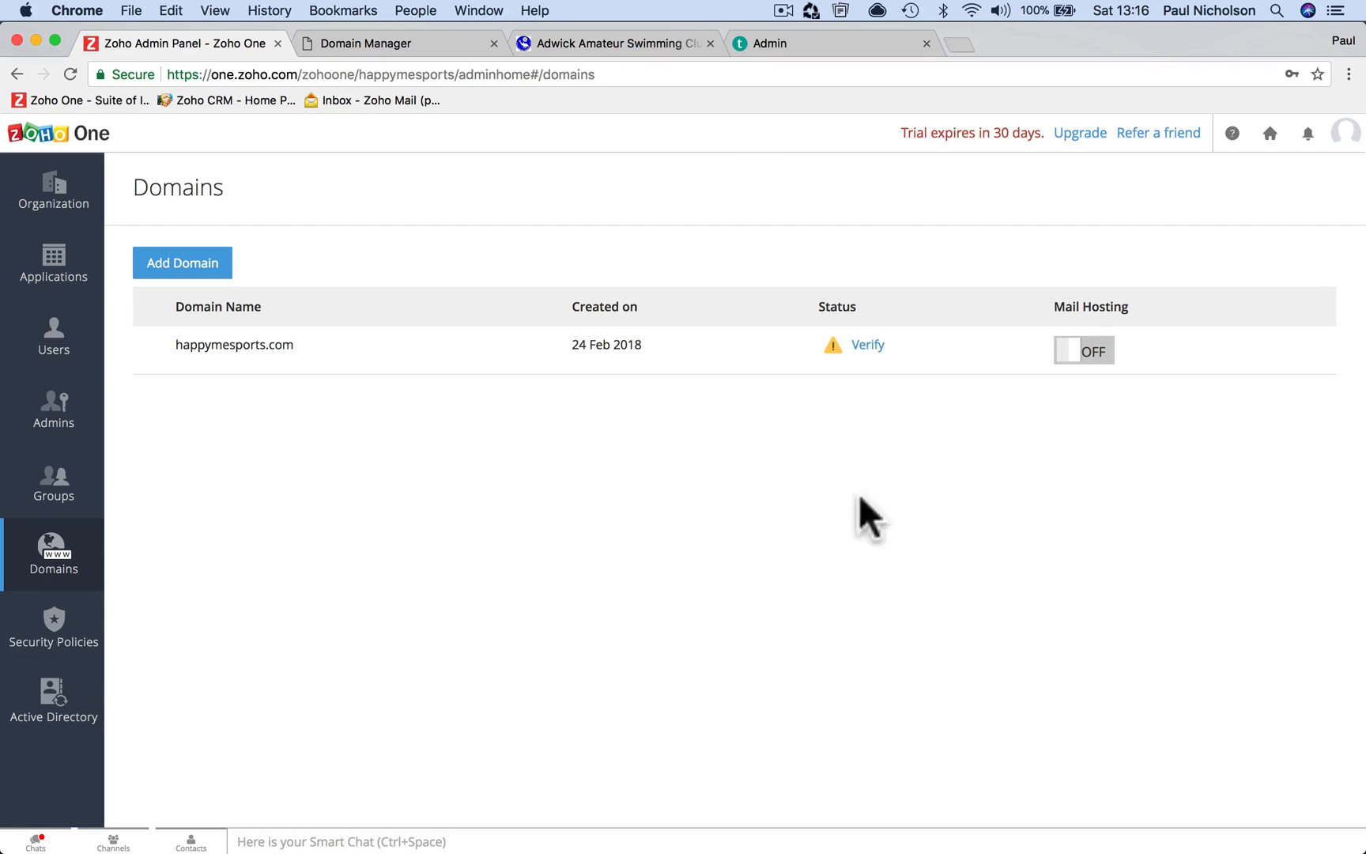
pyautogui.click(869, 346)
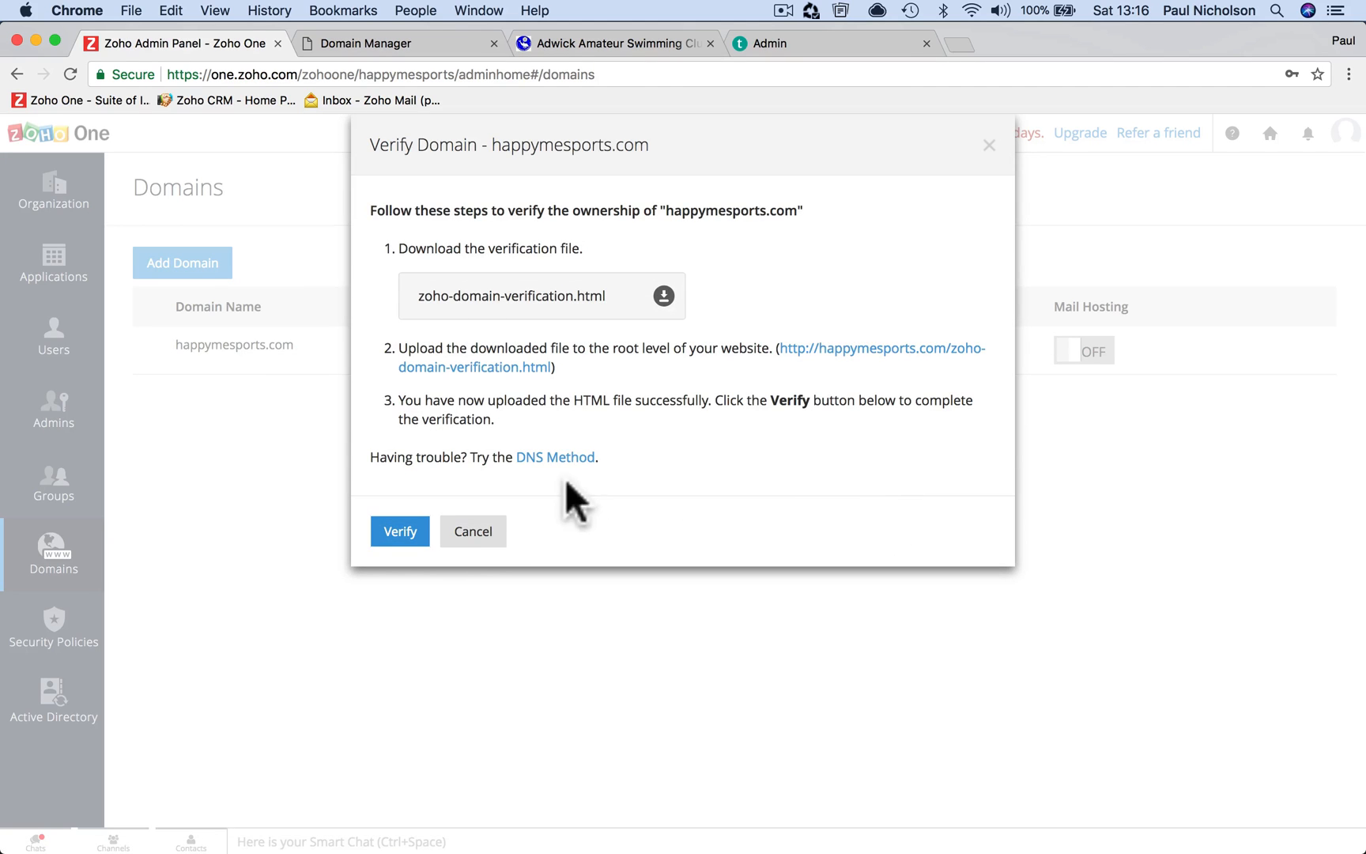
pyautogui.click(553, 458)
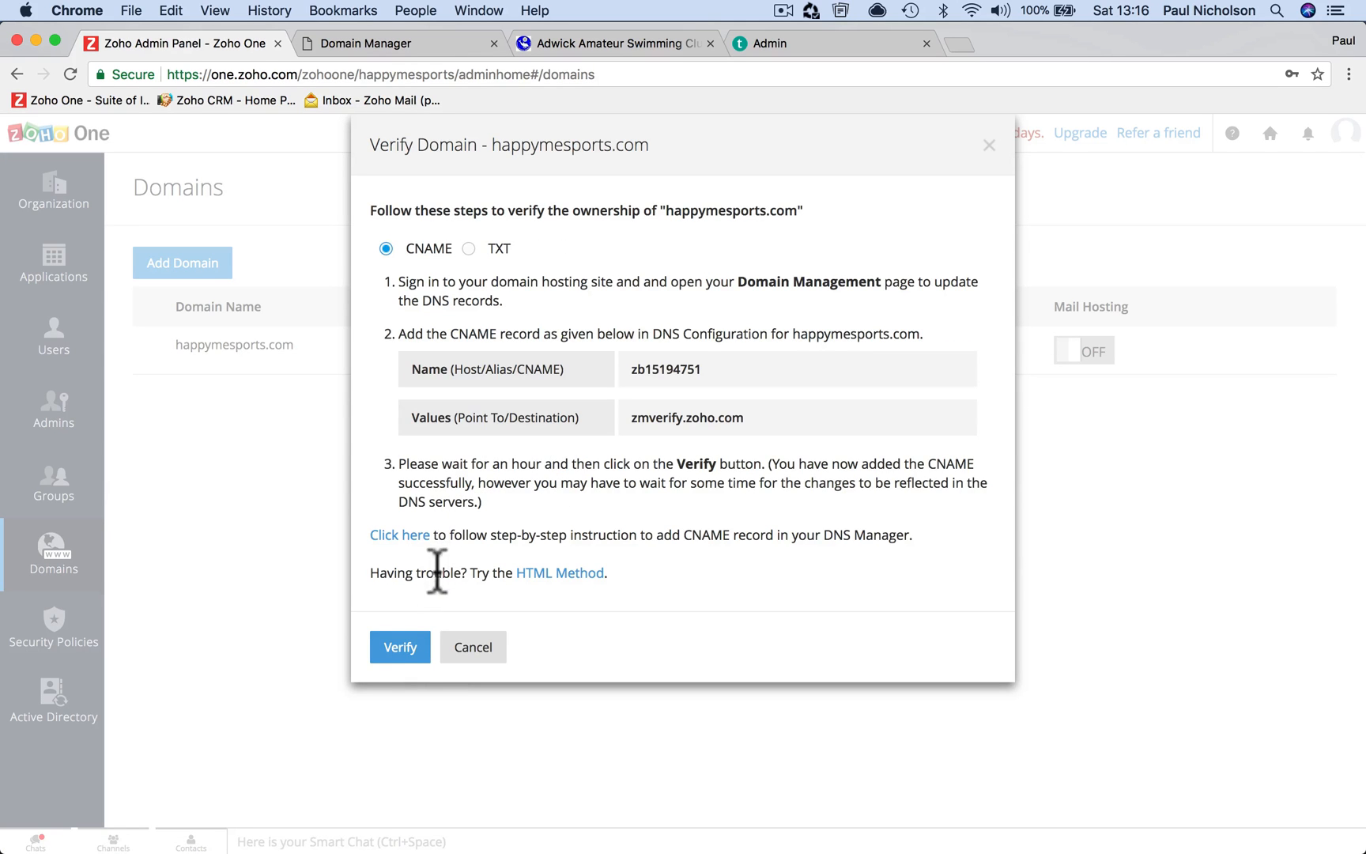
pyautogui.click(393, 644)
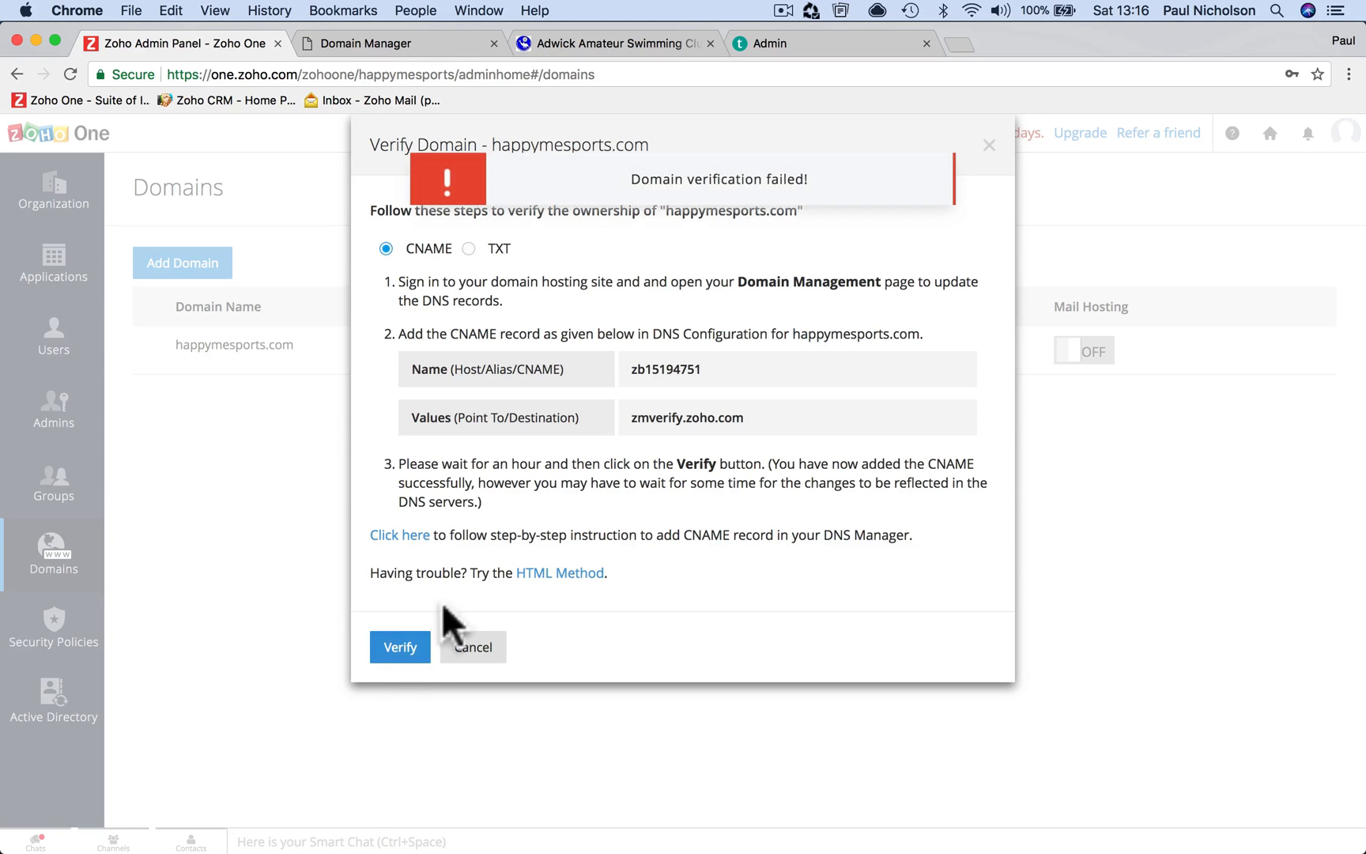
pyautogui.click(474, 248)
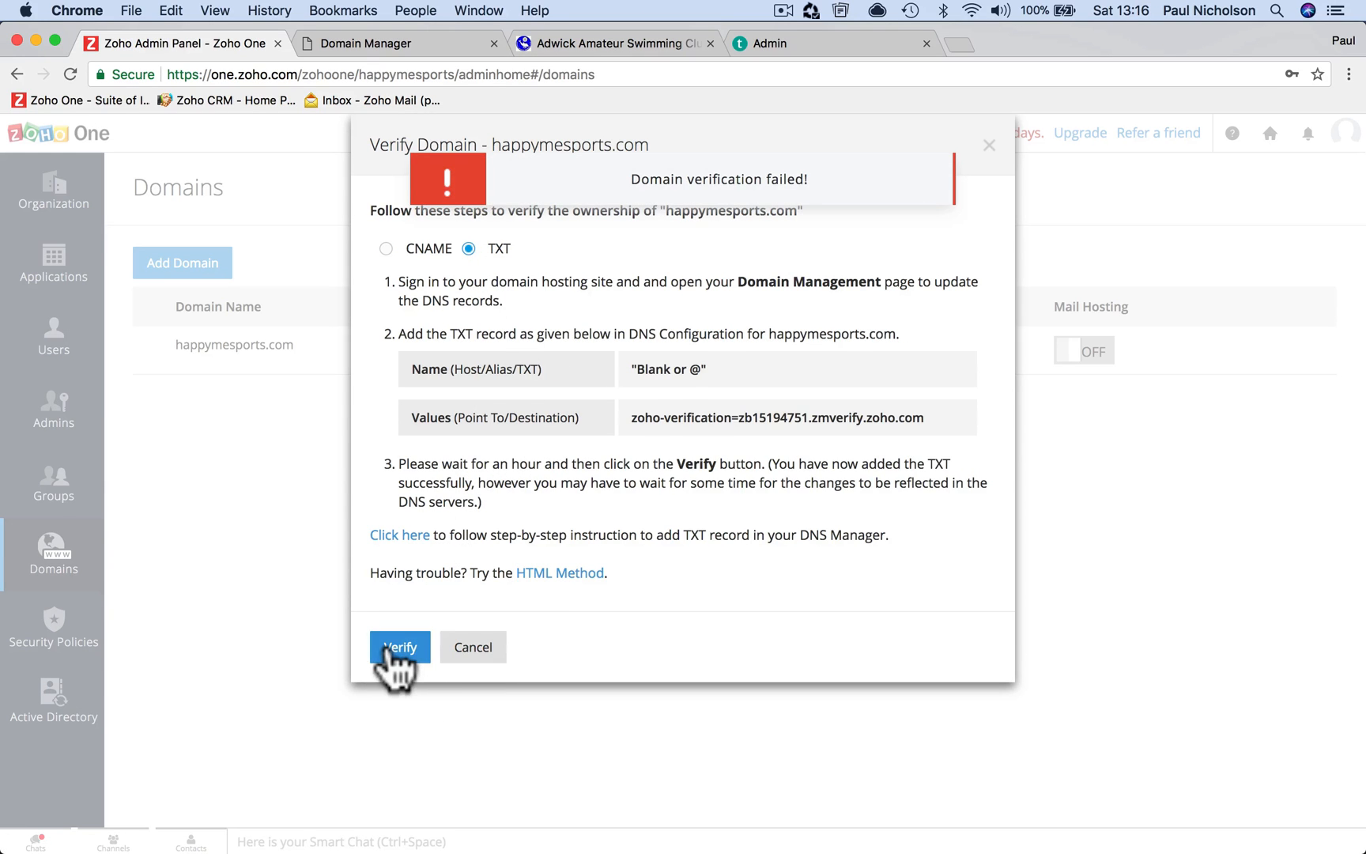
pyautogui.click(389, 647)
pyautogui.click(471, 650)
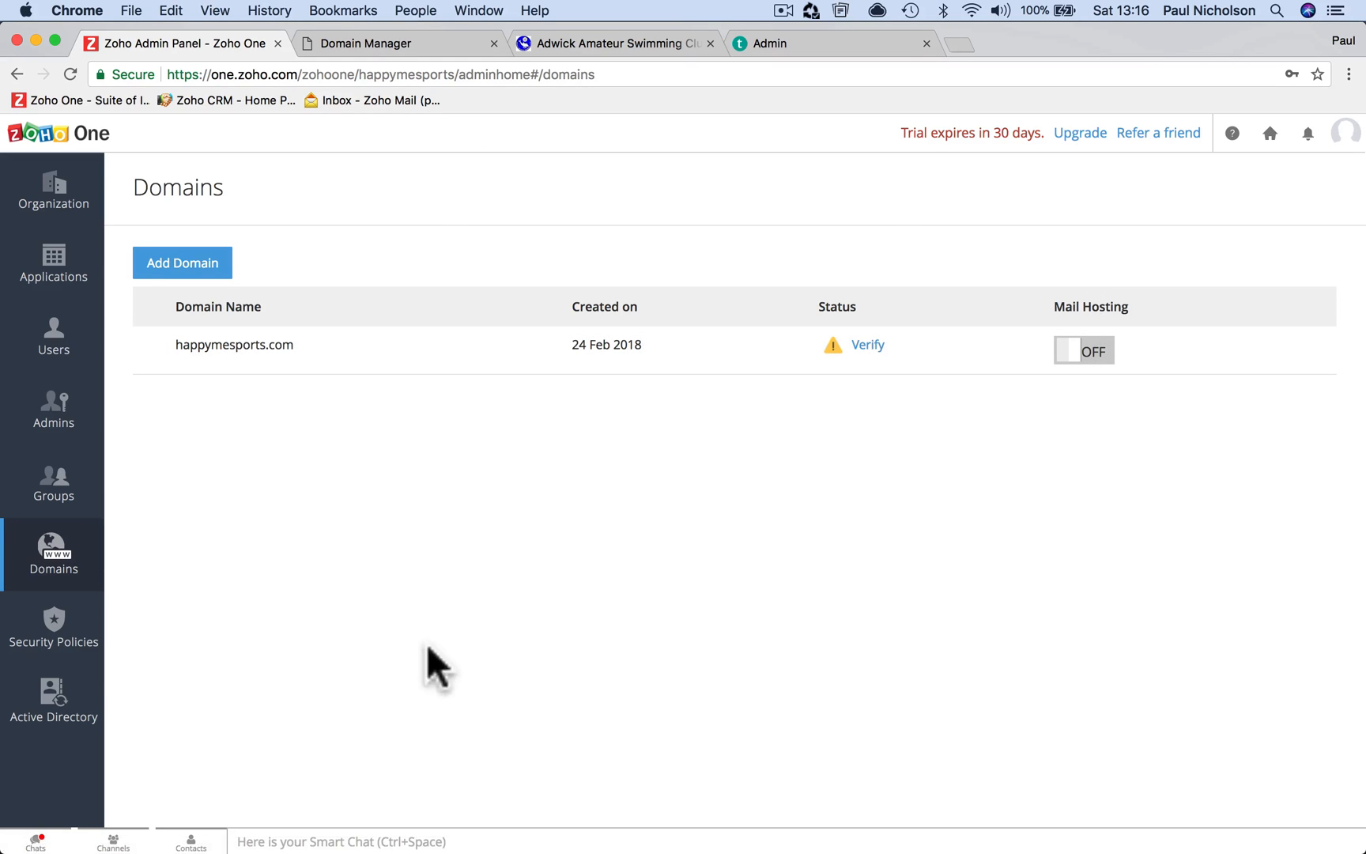
# Review Security Policies and Active Directory sync, then return to the Organization profile
pyautogui.click(67, 632)
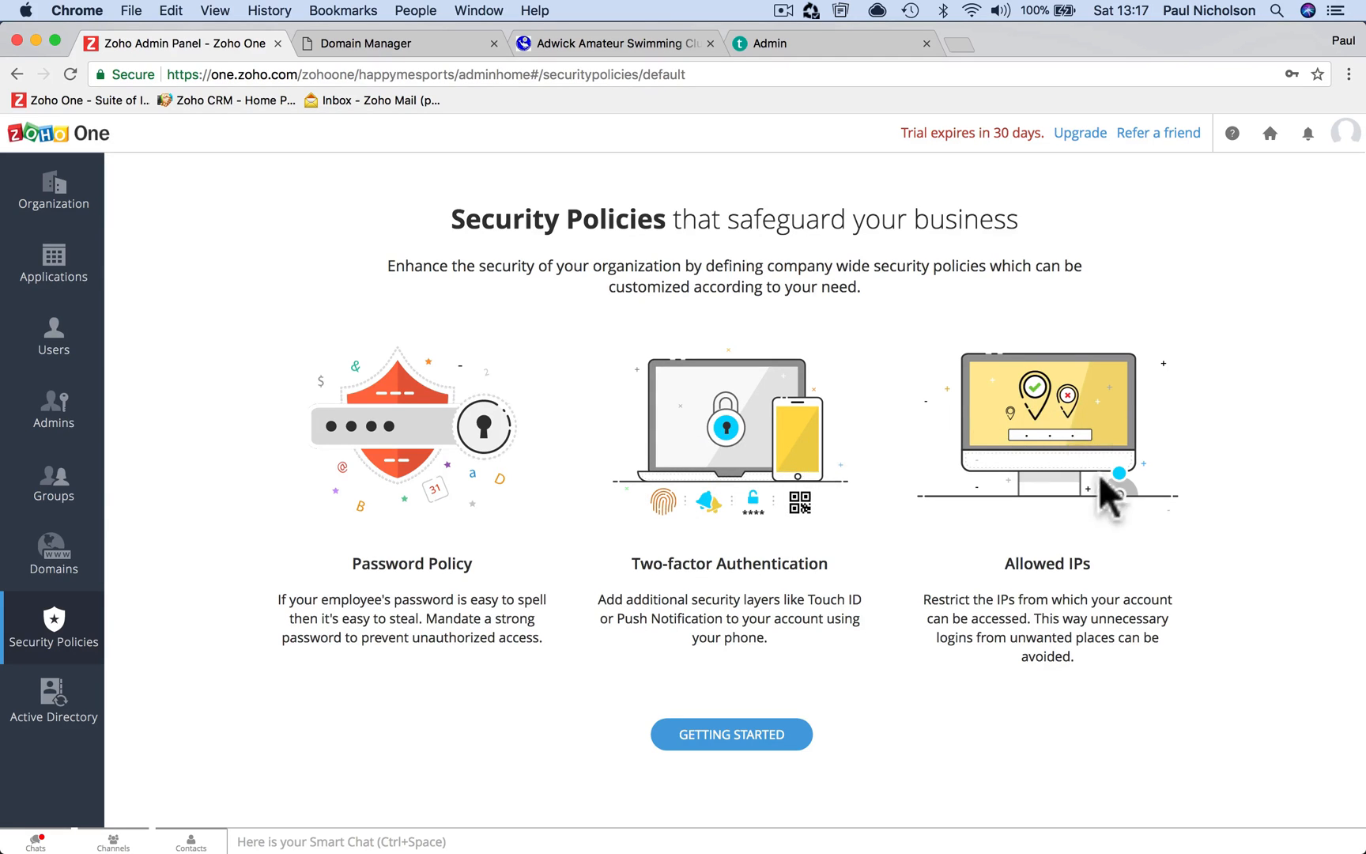
pyautogui.click(95, 712)
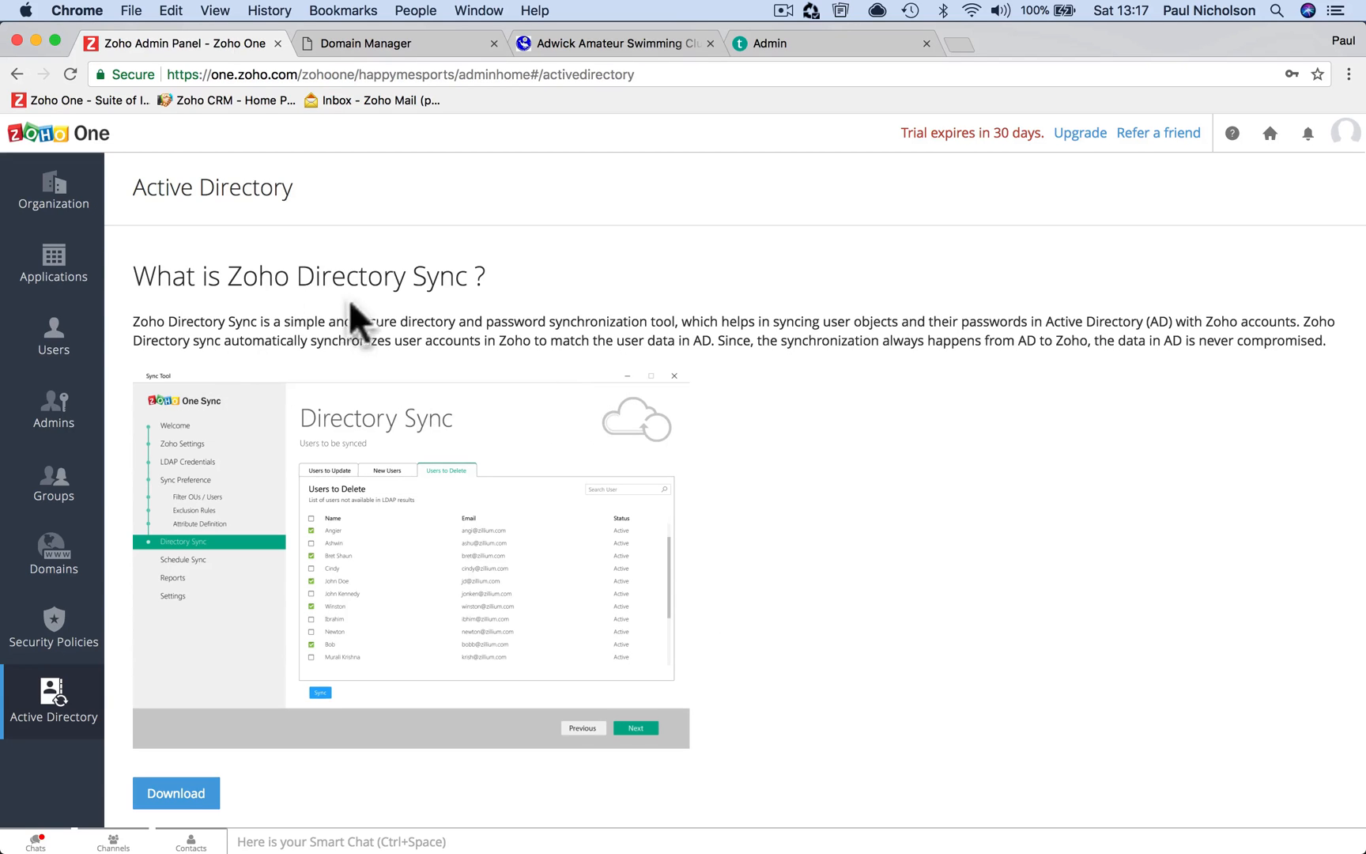
pyautogui.click(48, 194)
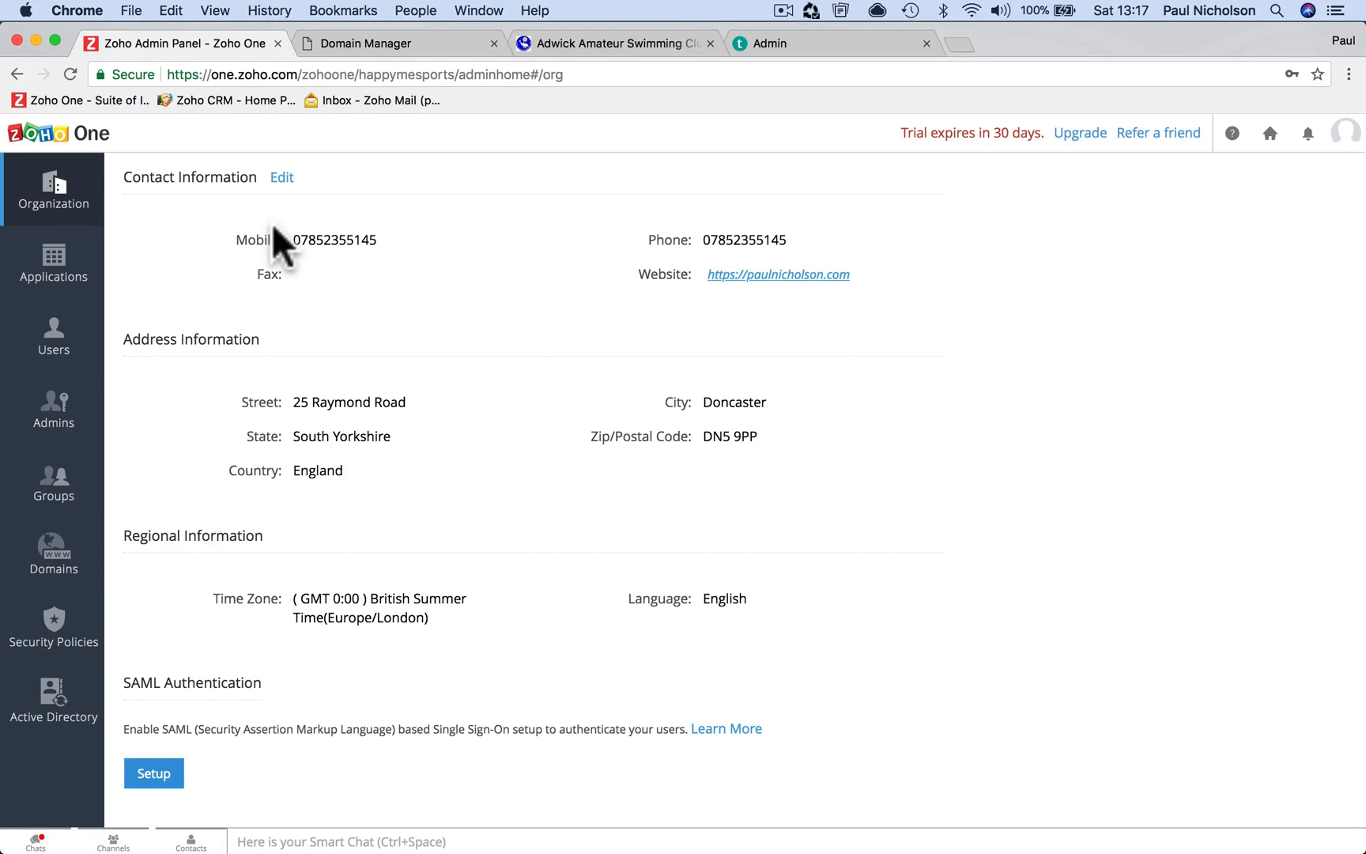
# Show the Applications list with CRM, Books, Desk and other apps at 1 user each
pyautogui.click(83, 275)
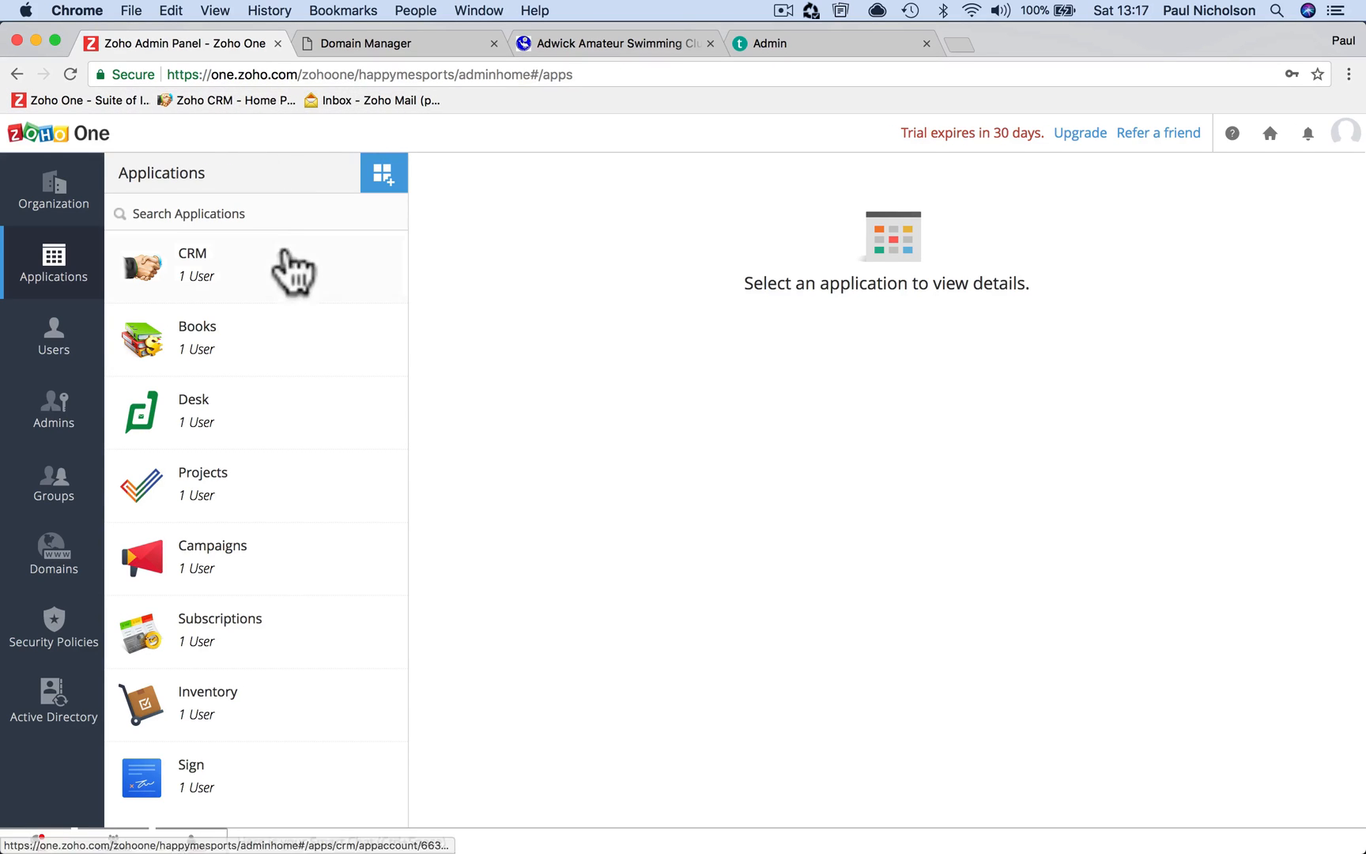
# Check the user roles for CRM, Books, Desk, Projects and Campaigns
pyautogui.click(370, 286)
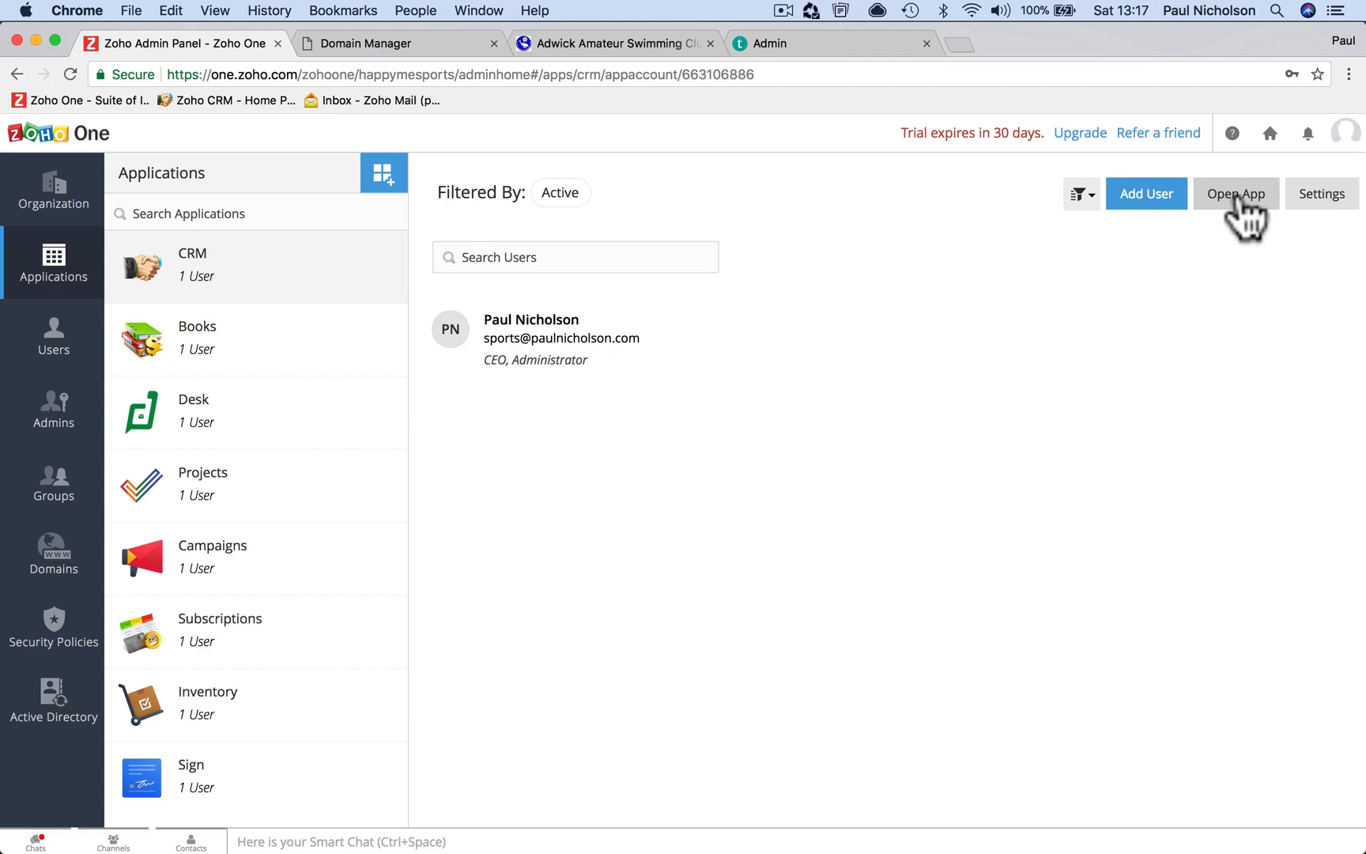
pyautogui.click(259, 366)
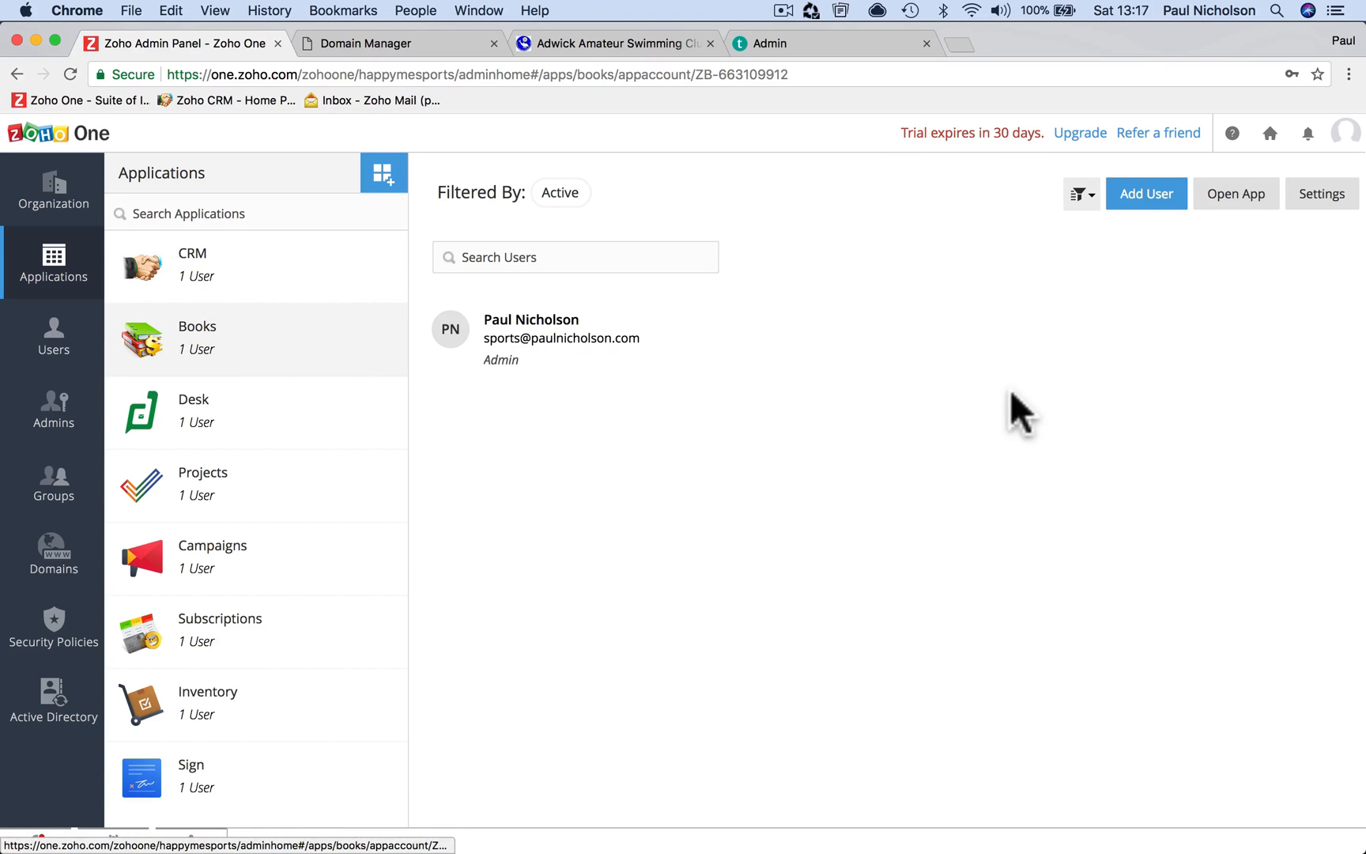
pyautogui.click(324, 419)
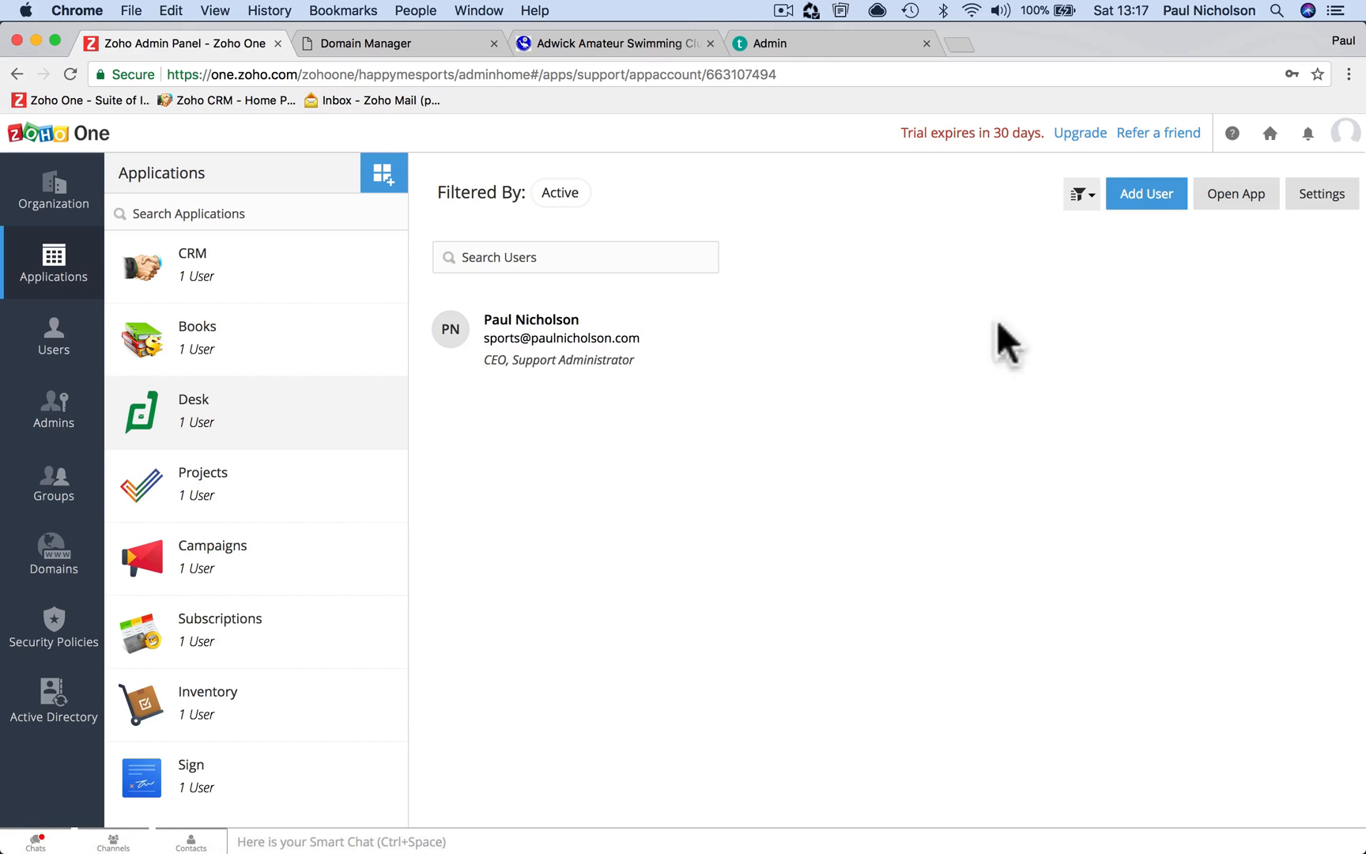
pyautogui.click(294, 506)
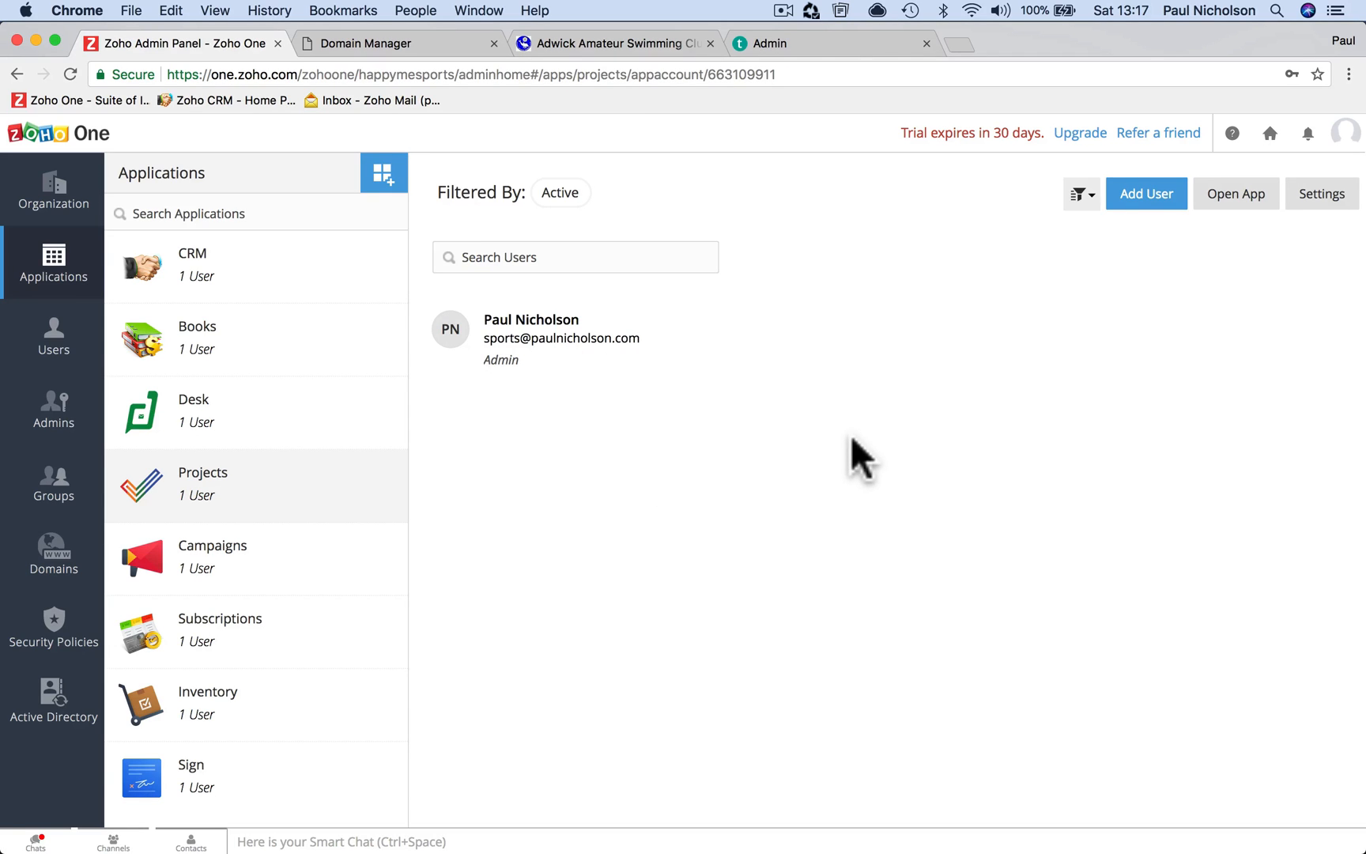
pyautogui.click(255, 553)
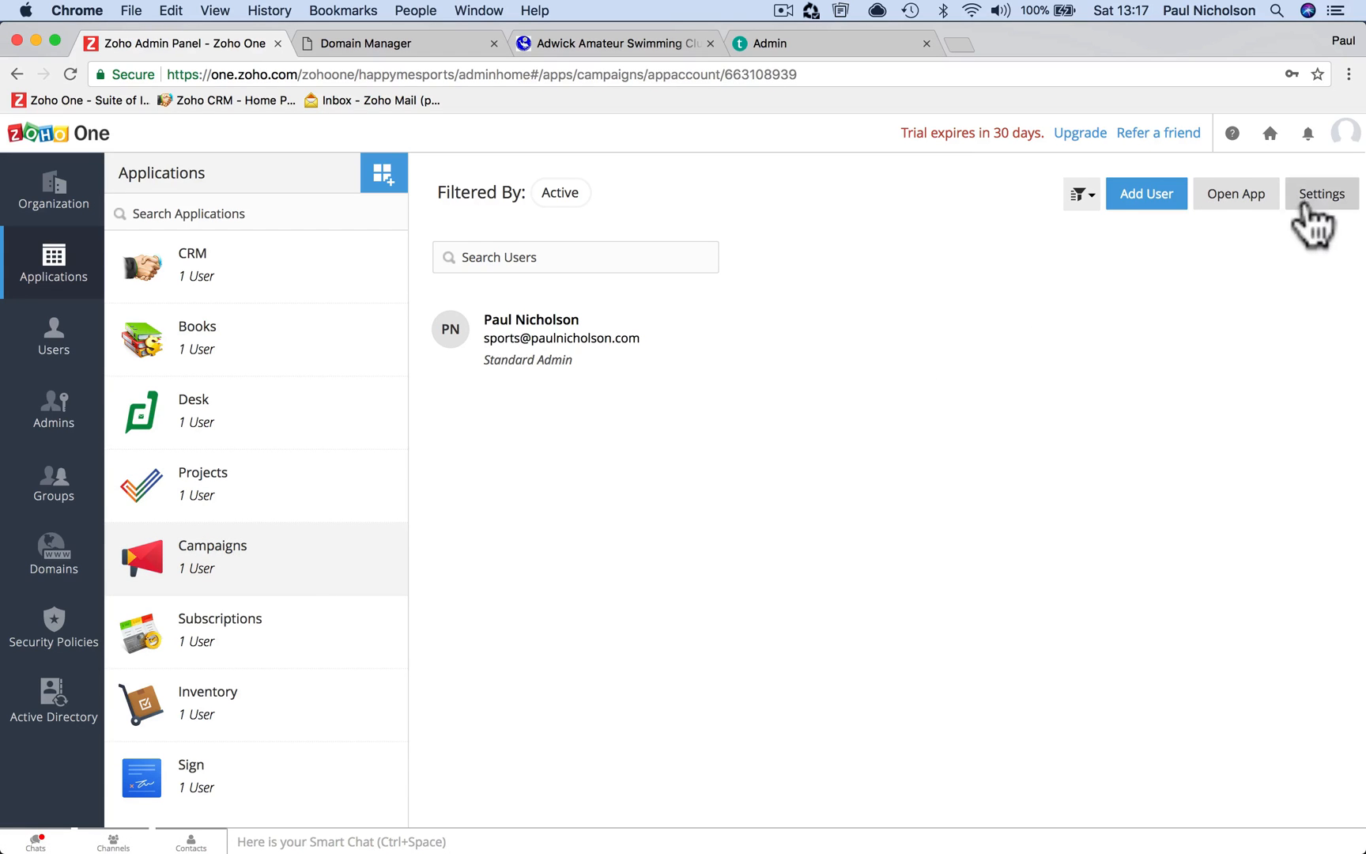
pyautogui.click(294, 288)
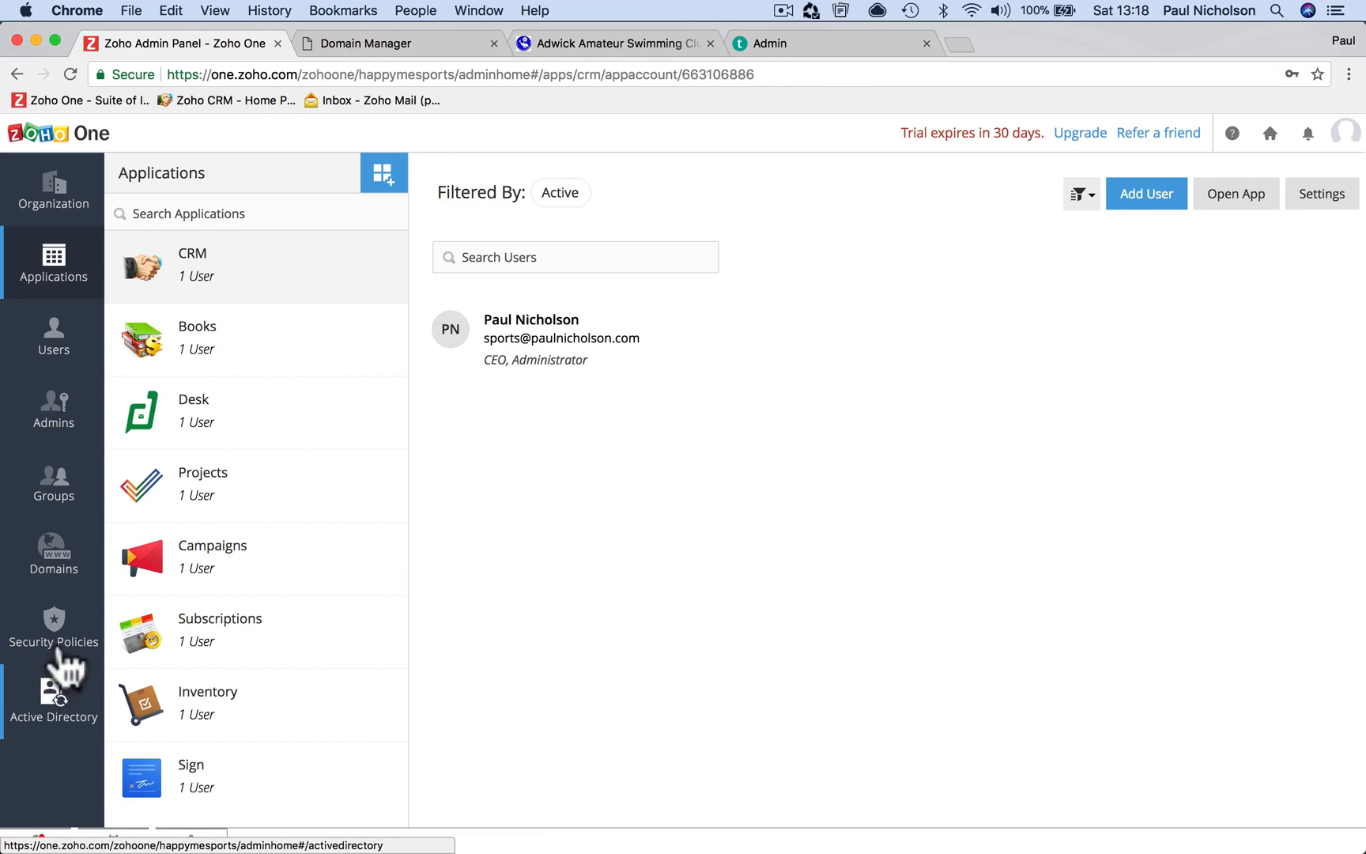
# Go through Users, Admins and Groups, then head back to the Organization profile
pyautogui.click(65, 348)
pyautogui.click(68, 407)
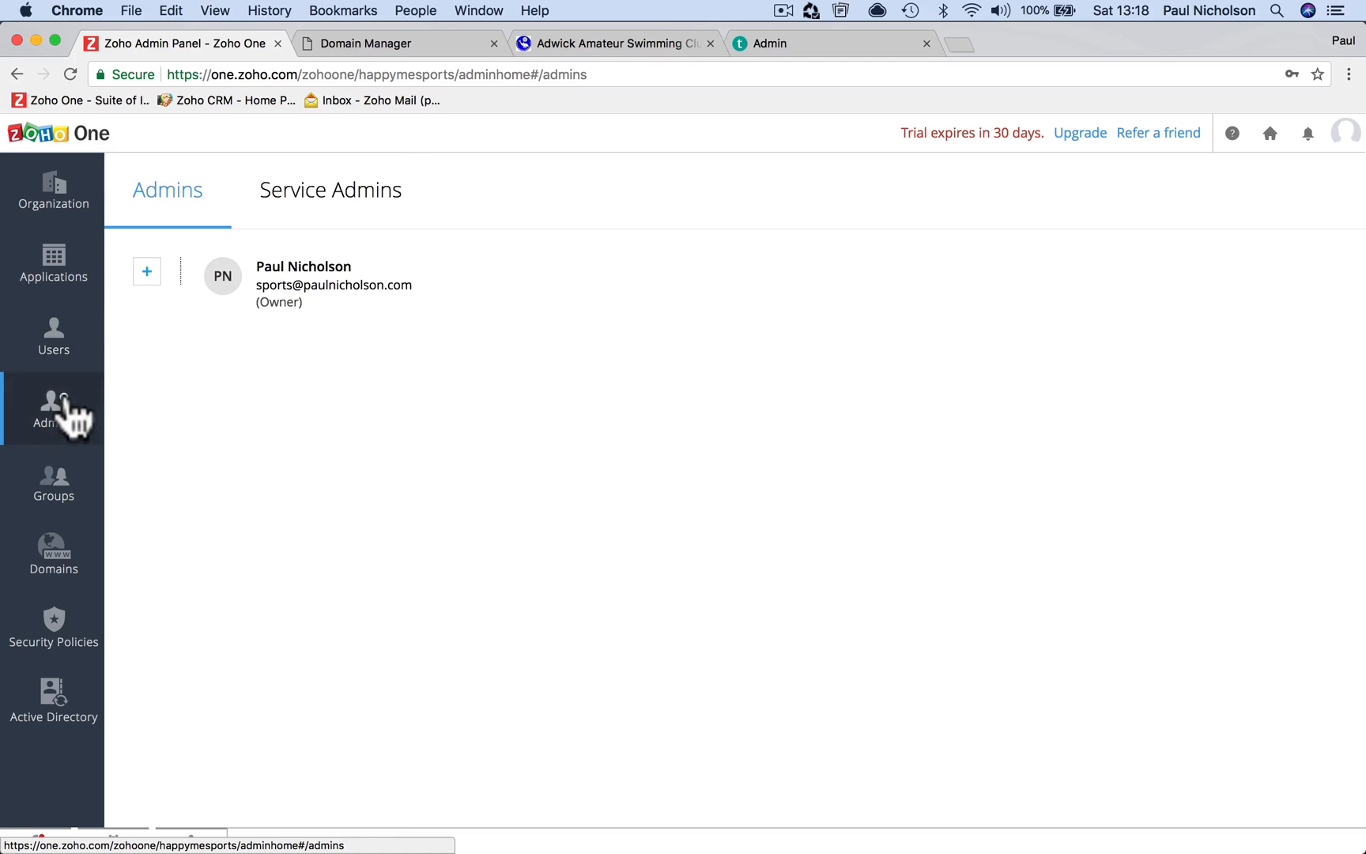
pyautogui.click(77, 504)
pyautogui.click(55, 190)
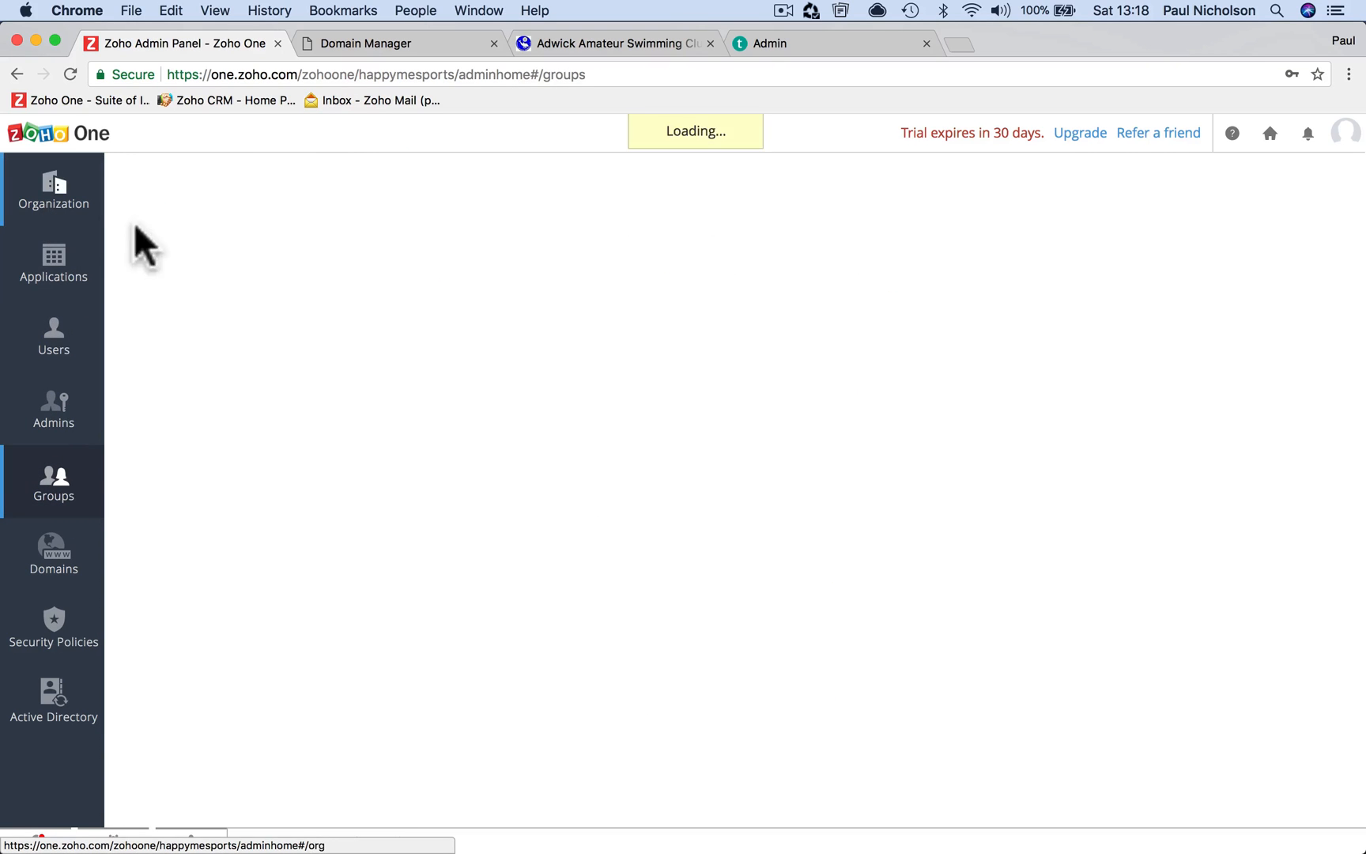